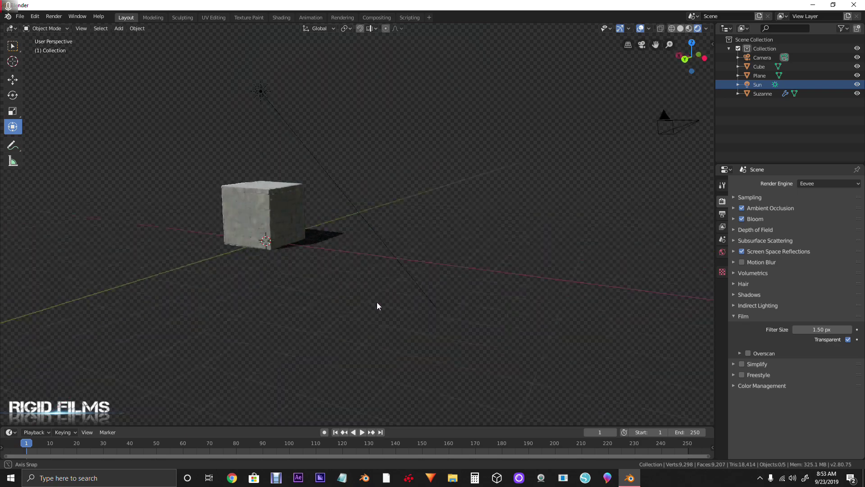
Start a new General file, discarding the unsaved changes in the open scene
scroll(367, 259, "down", 3)
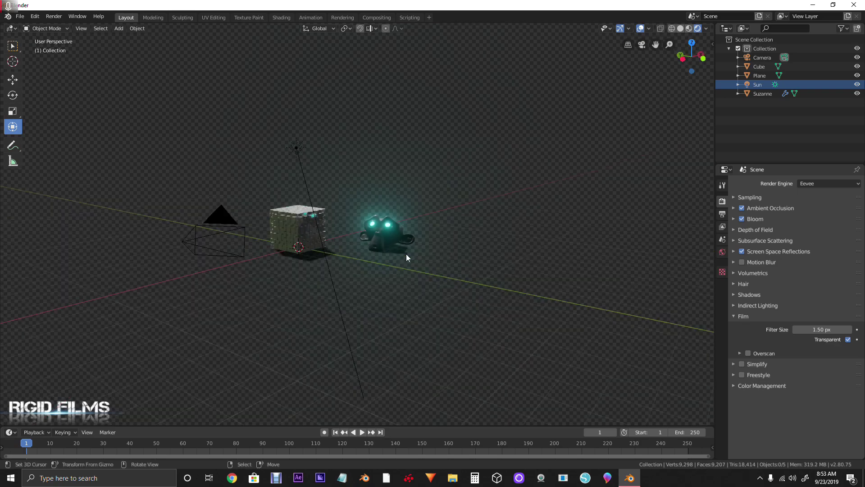
left_click(19, 16)
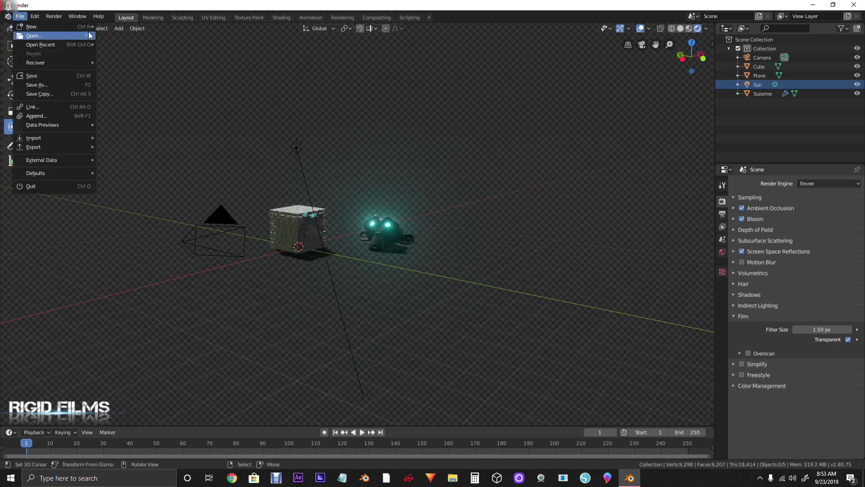
mouse_move(41, 26)
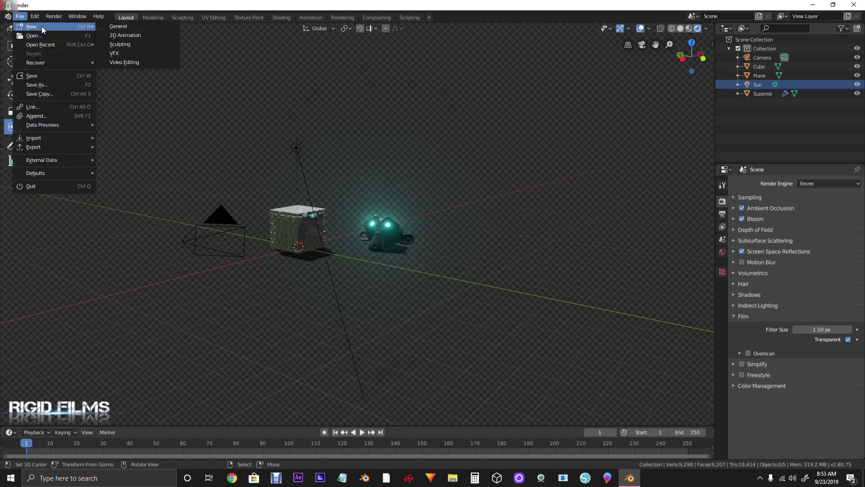
left_click(138, 29)
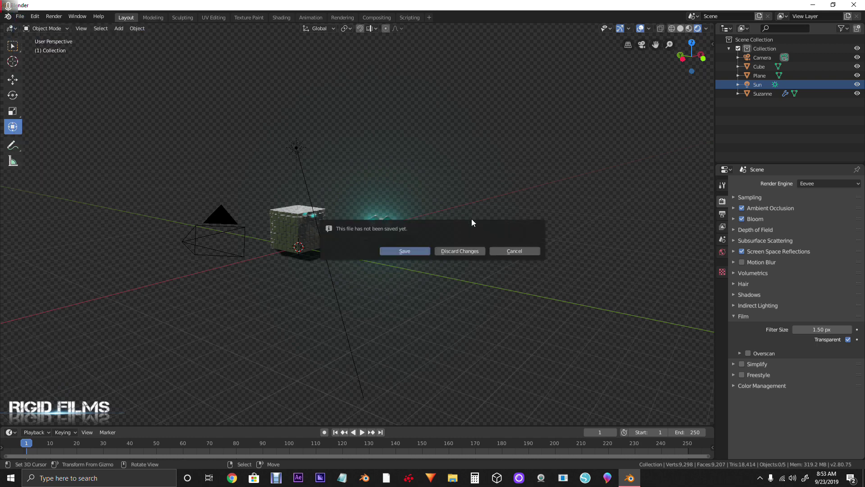
left_click(465, 252)
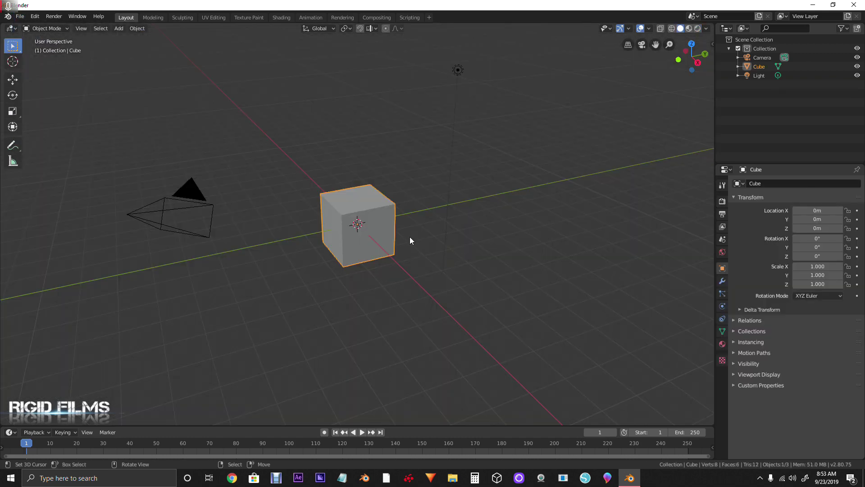
Delete the default camera and light, keeping only the cube in the scene
middle_click_drag(247, 257, 331, 232)
left_click(306, 210)
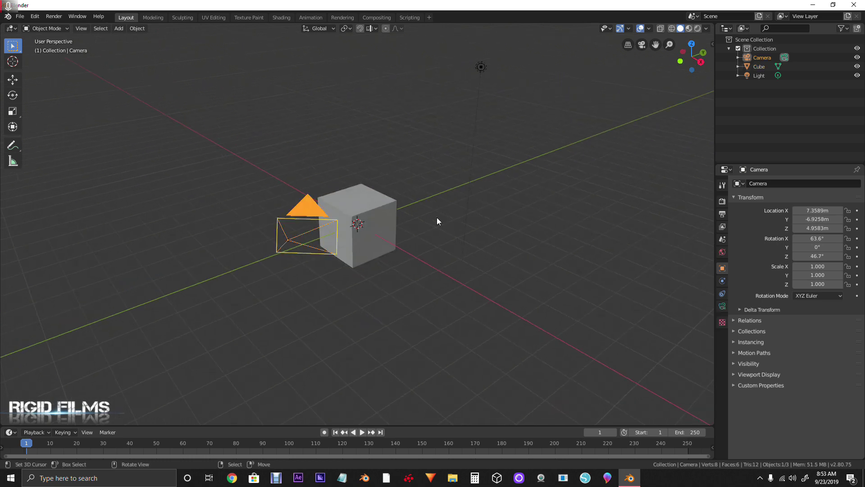
middle_click_drag(437, 217, 409, 201)
left_click(492, 195, "shift")
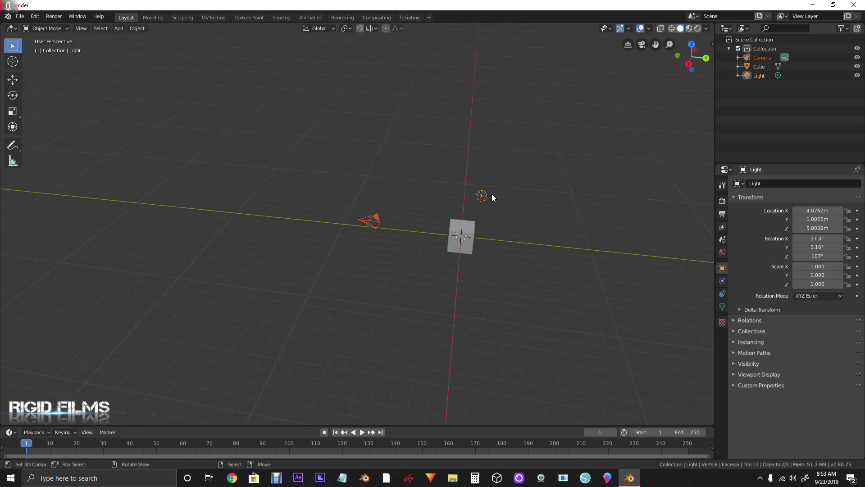
key("Delete")
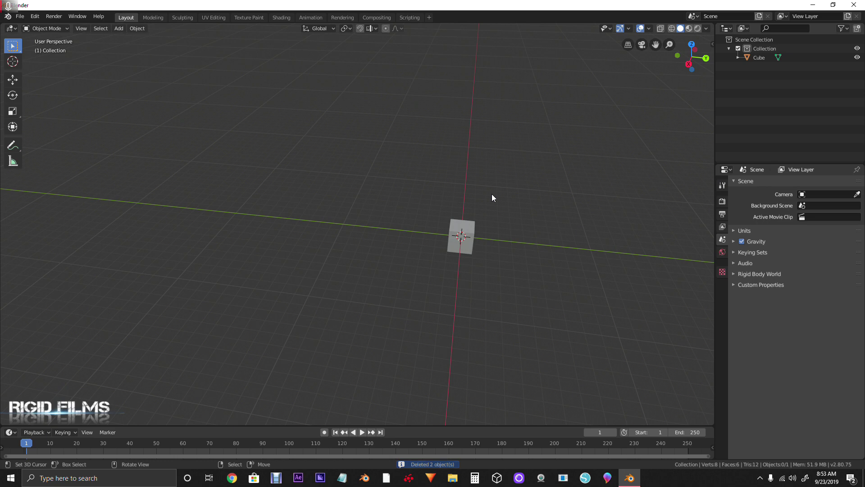
In front orthographic view, raise the cube 1 m along Z with the Transform tool so its base sits on the ground line
middle_click_drag(414, 294, 443, 272)
scroll(442, 272, "up", 3)
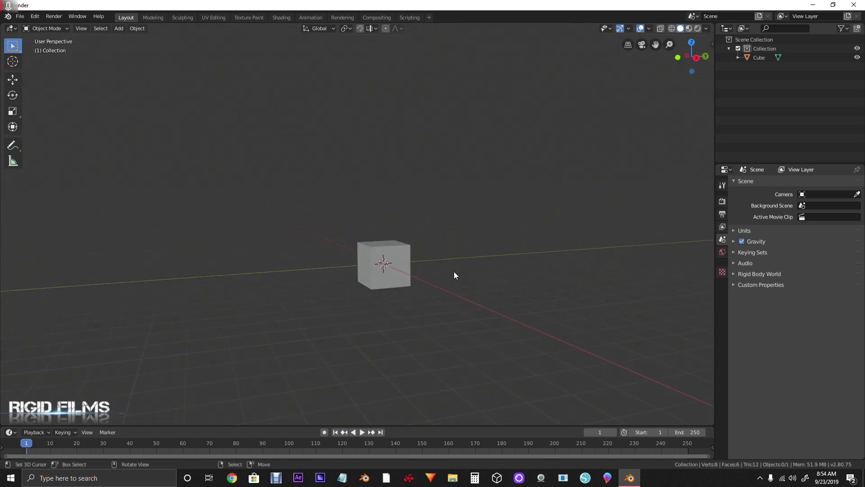
key("KP_1")
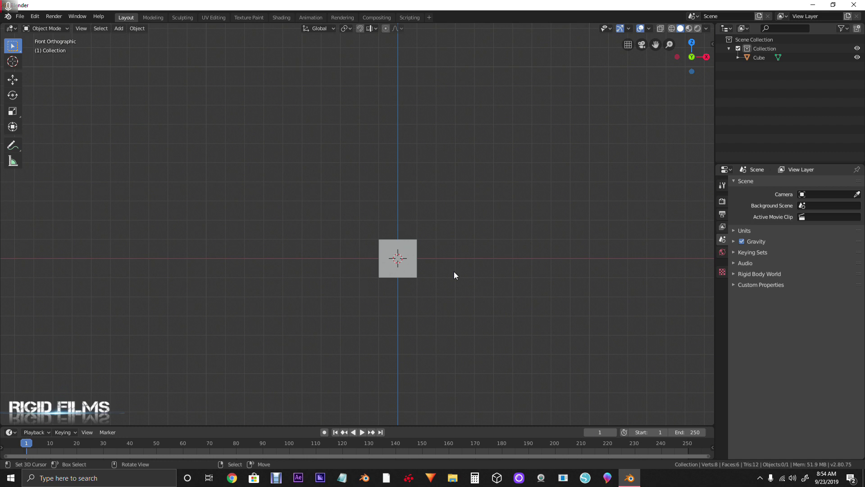
left_click(407, 272)
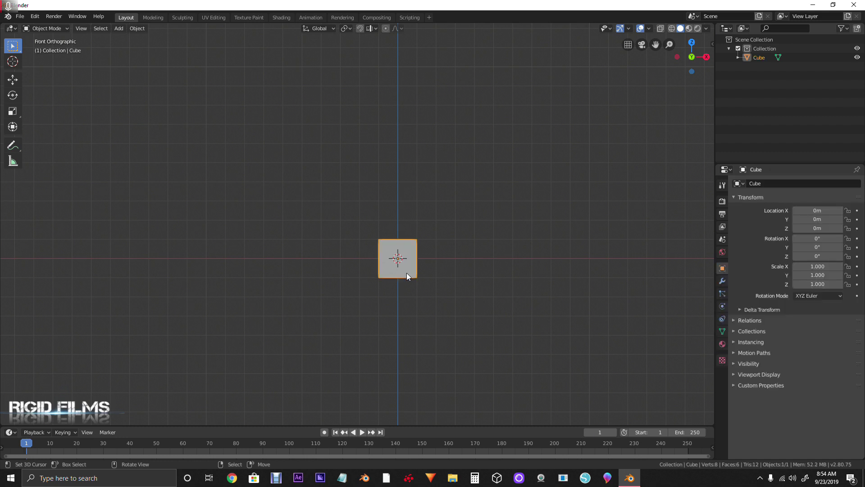
left_click(12, 130)
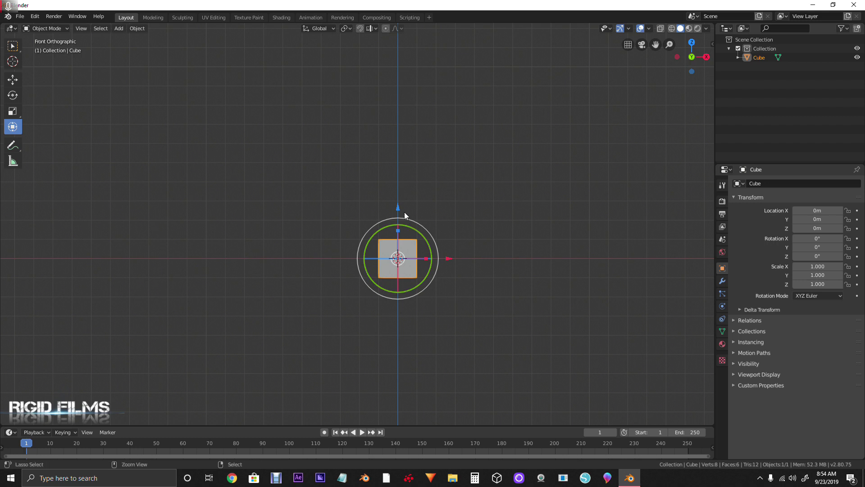
left_click_drag(399, 208, 399, 182)
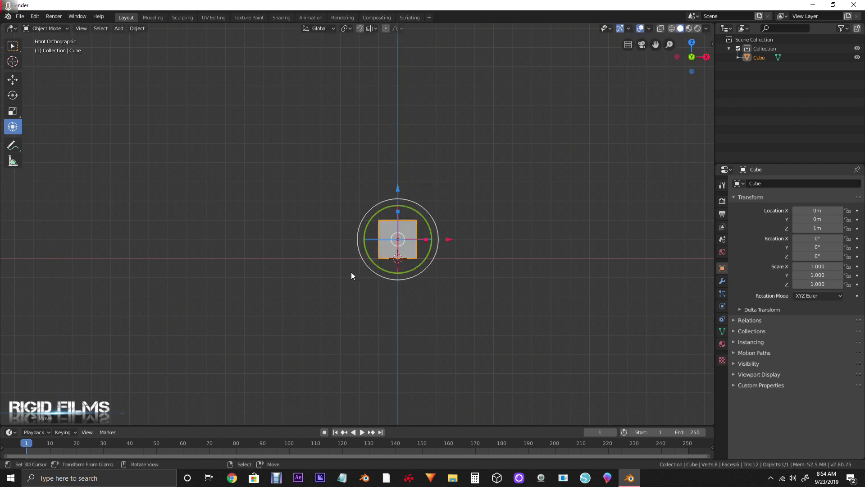
Add a mesh plane at the origin beneath the cube and scale it up to about 7.11
middle_click_drag(352, 273, 448, 269)
scroll(428, 280, "down", 5)
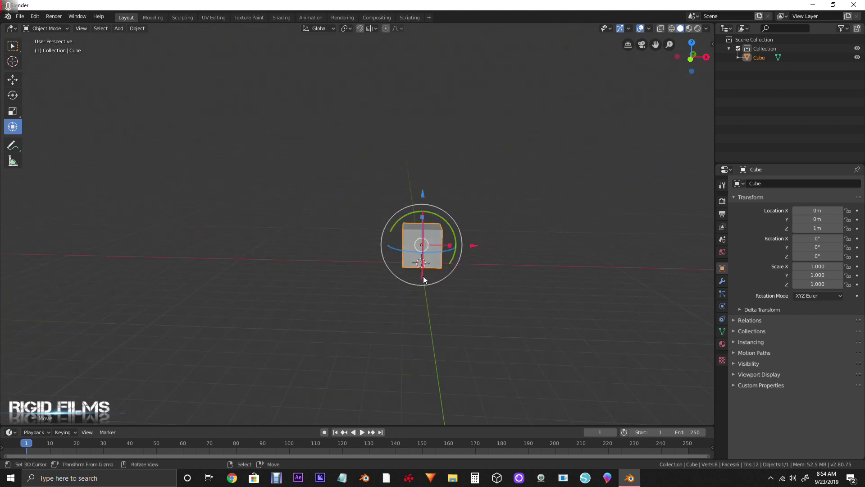
key("shift+a")
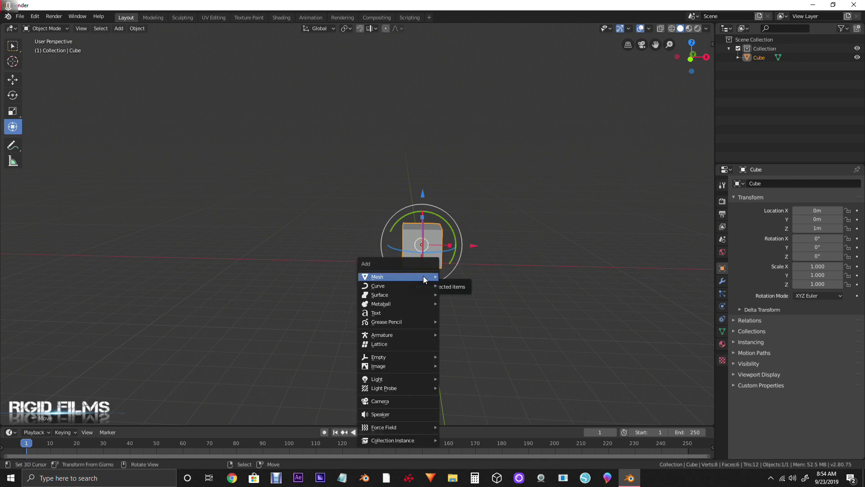
mouse_move(423, 275)
left_click(450, 277)
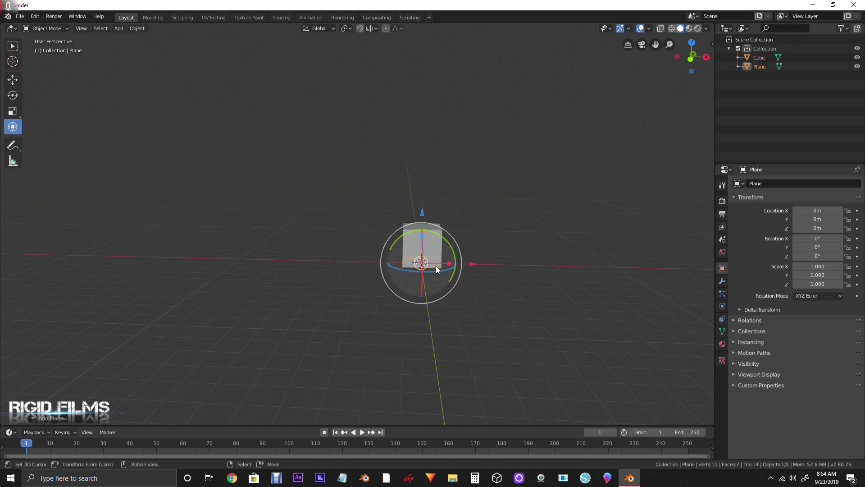
key("s")
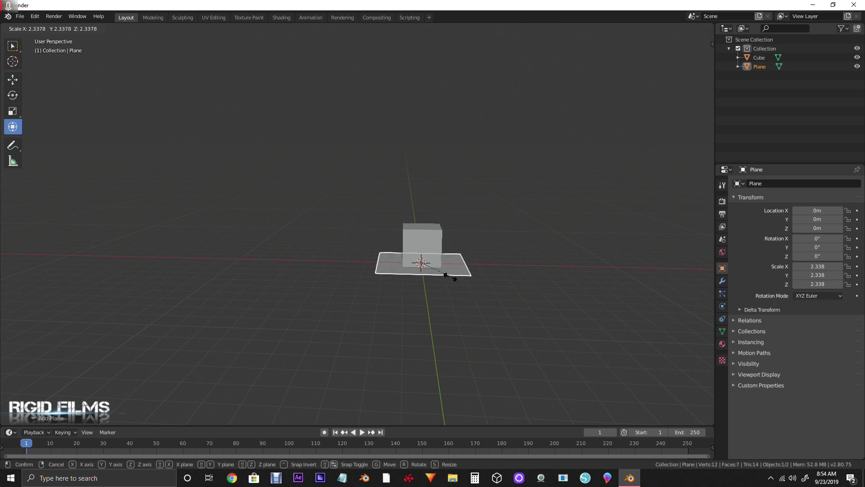
left_click(512, 297)
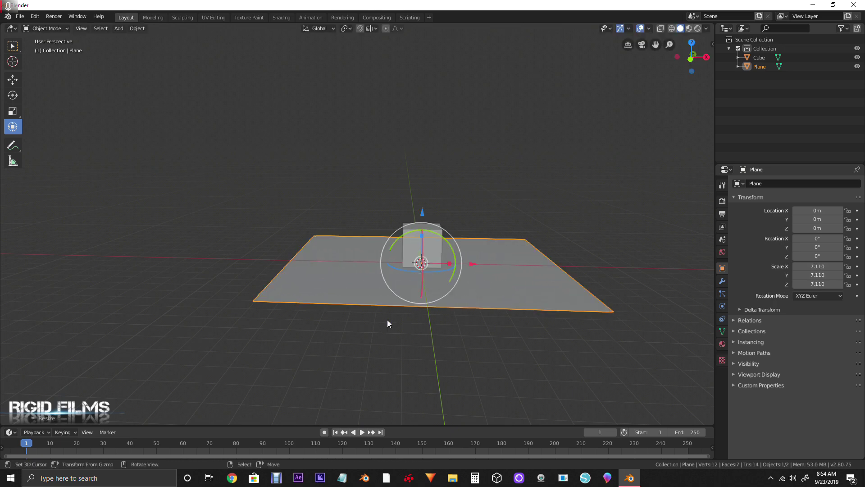
Switch the viewport to rendered shading and bring up the scene's render settings
middle_click_drag(387, 320, 446, 252)
left_click(697, 29)
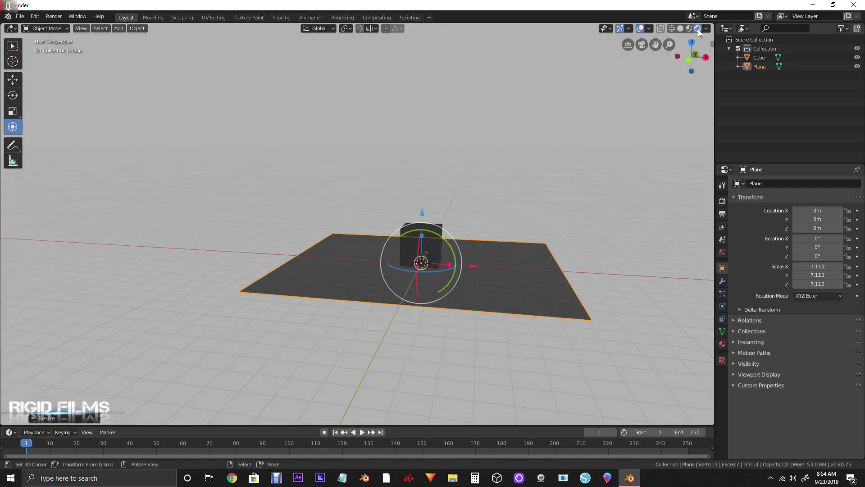
left_click(722, 201)
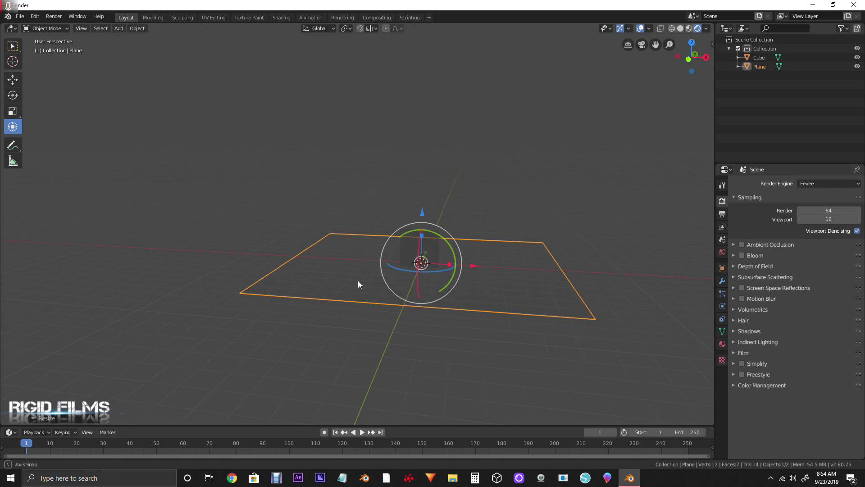
Add a sun light at the origin of the scene
middle_click_drag(359, 284, 469, 272)
middle_click_drag(387, 295, 482, 289)
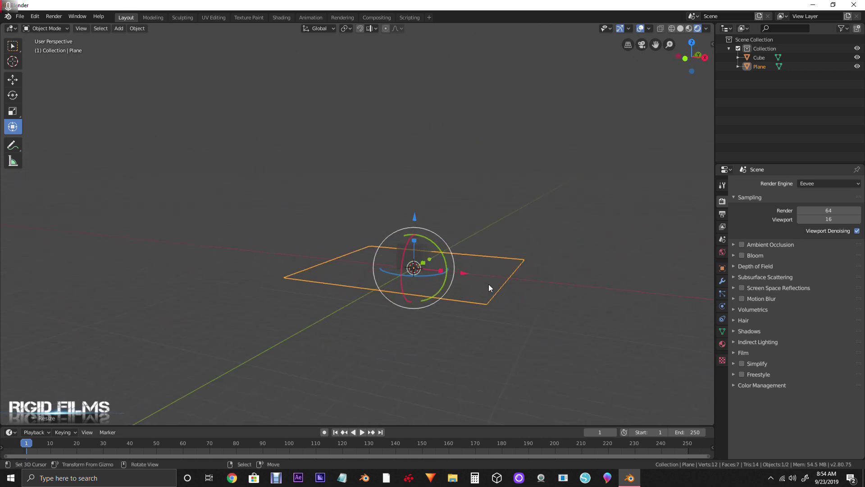
key("shift+a")
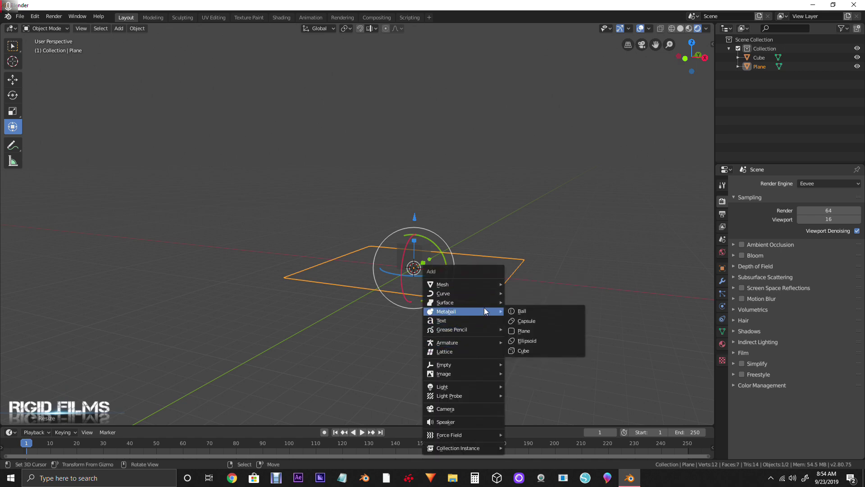
mouse_move(480, 388)
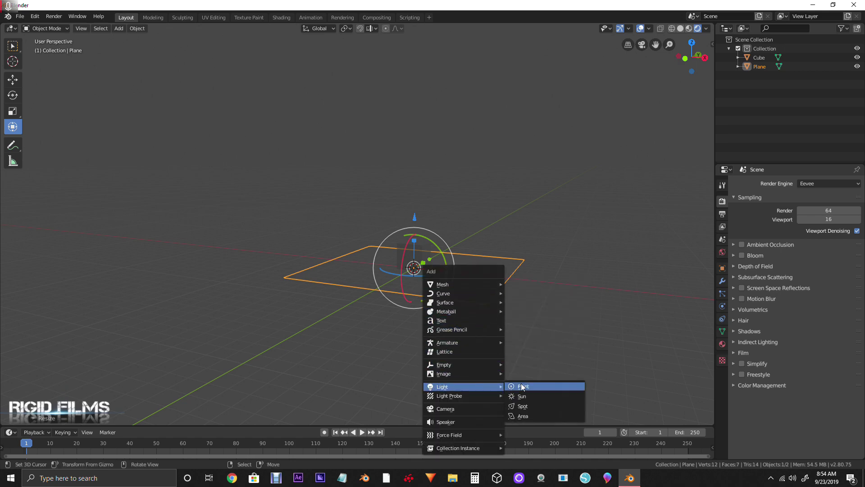
left_click(537, 393)
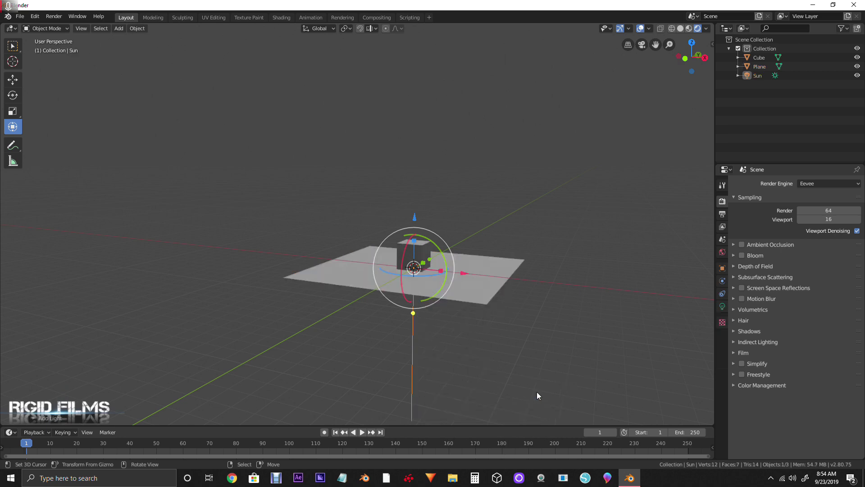
Move the sun light straight up along Z to well above the cube
middle_click_drag(373, 289, 418, 221)
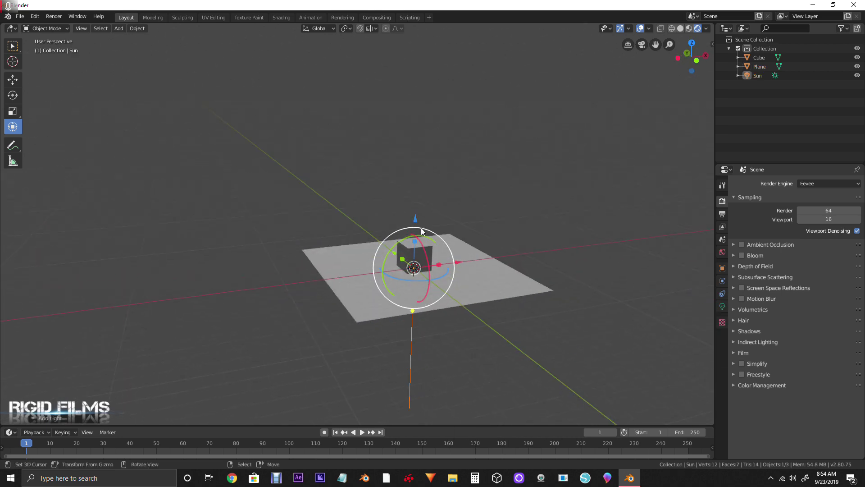
key("g")
key("z")
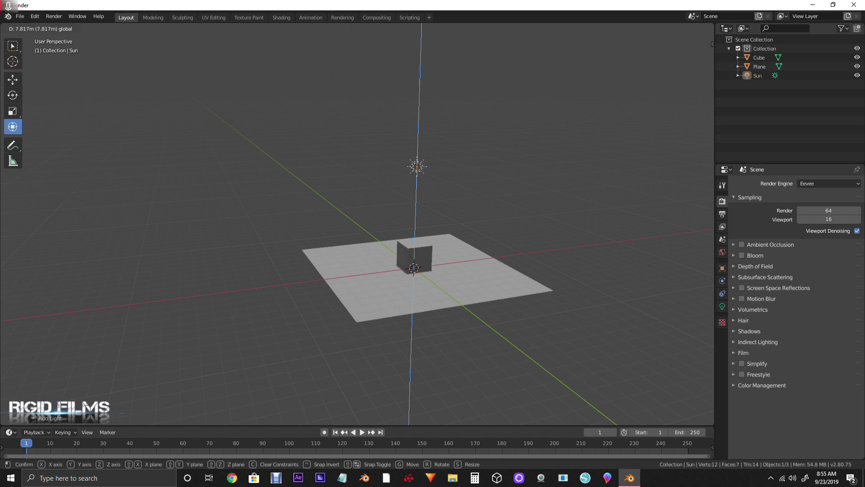
left_click(496, 185)
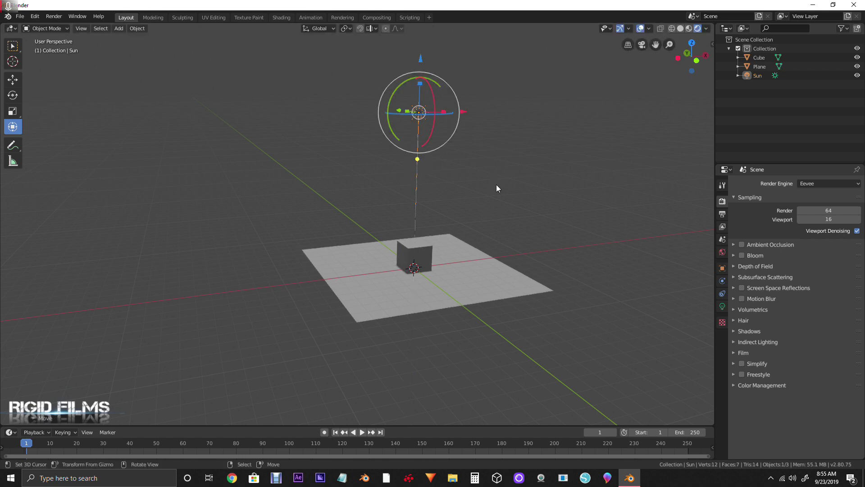
Rotate the sun light so it shines at an angle and casts the cube's shadow sideways onto the plane
middle_click_drag(496, 185, 460, 227)
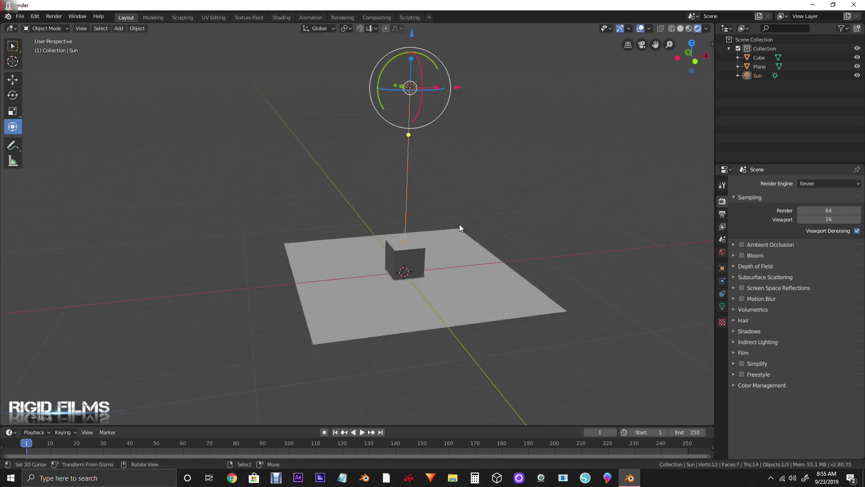
middle_click_drag(556, 171, 550, 170)
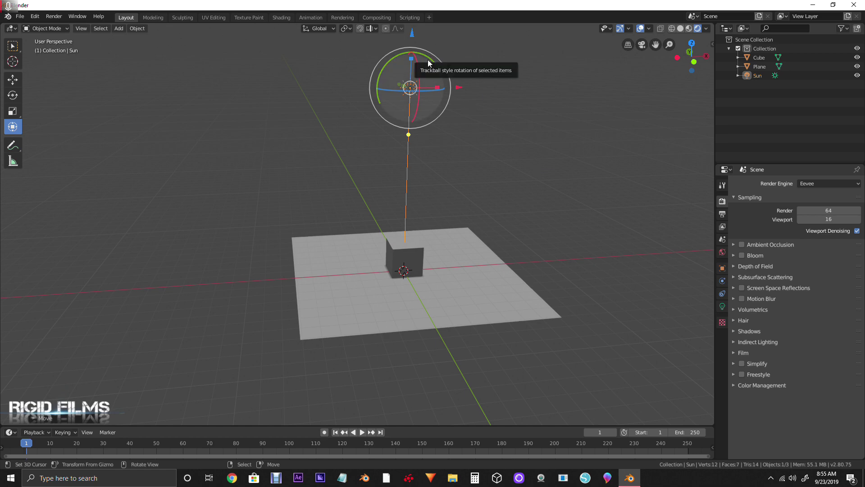
left_click_drag(429, 57, 445, 81)
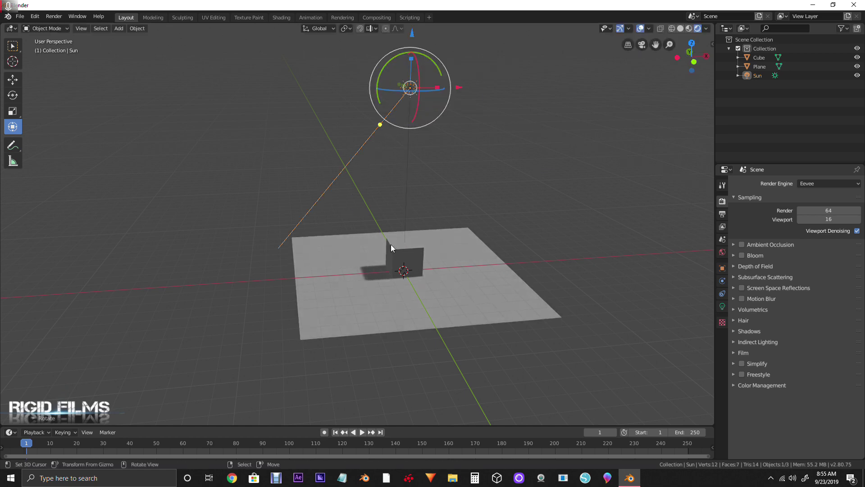
Give the ground plane a new material and set its blend mode to Alpha Blend
middle_click_drag(369, 269, 494, 273)
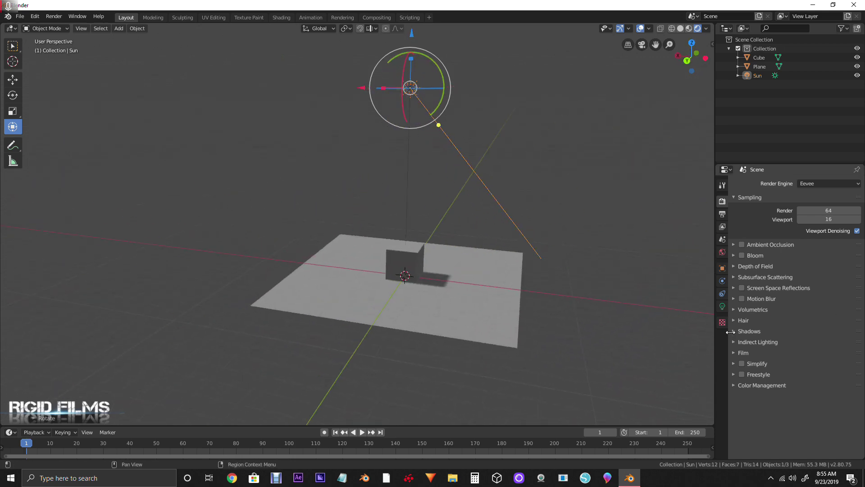
left_click(477, 298)
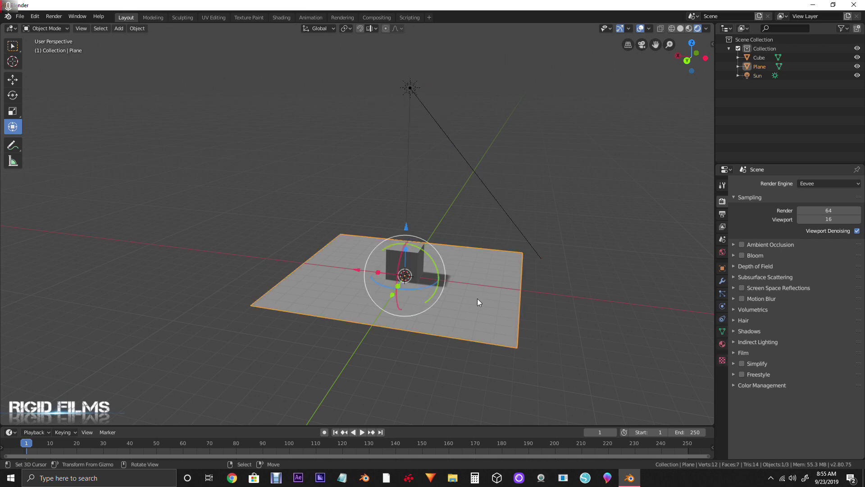
left_click(722, 344)
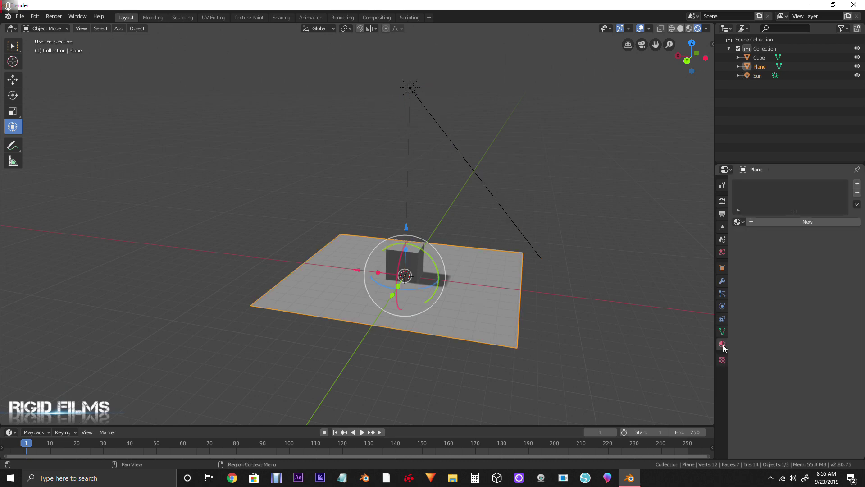
left_click(786, 223)
scroll(799, 375, "down", 12)
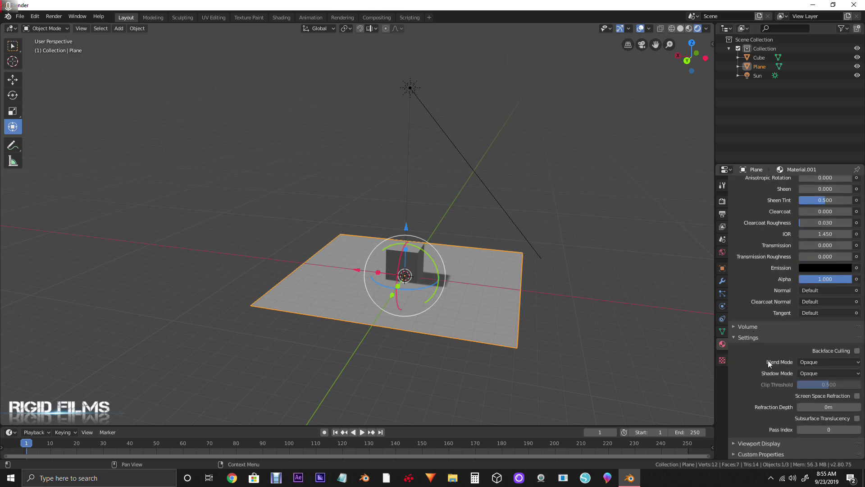
left_click(822, 362)
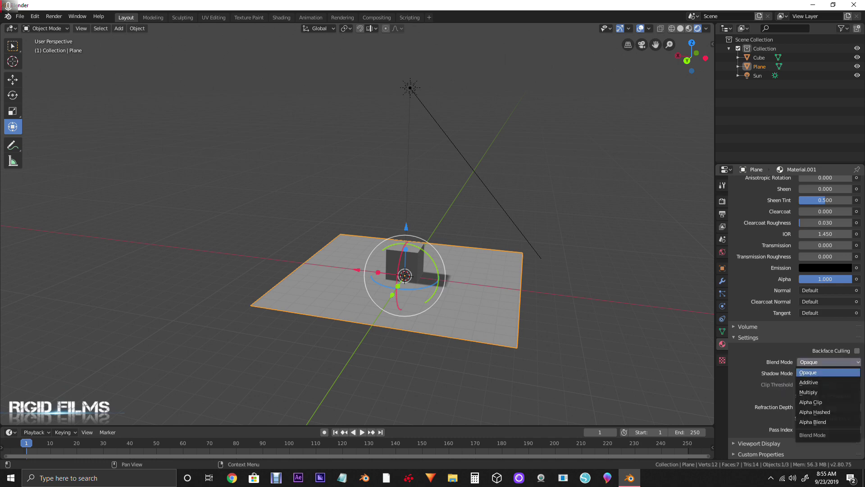
left_click(823, 422)
Split the 3D viewport vertically into two areas and turn the new area into a Shader Editor
middle_click_drag(602, 305, 425, 260)
scroll(424, 256, "up", 4)
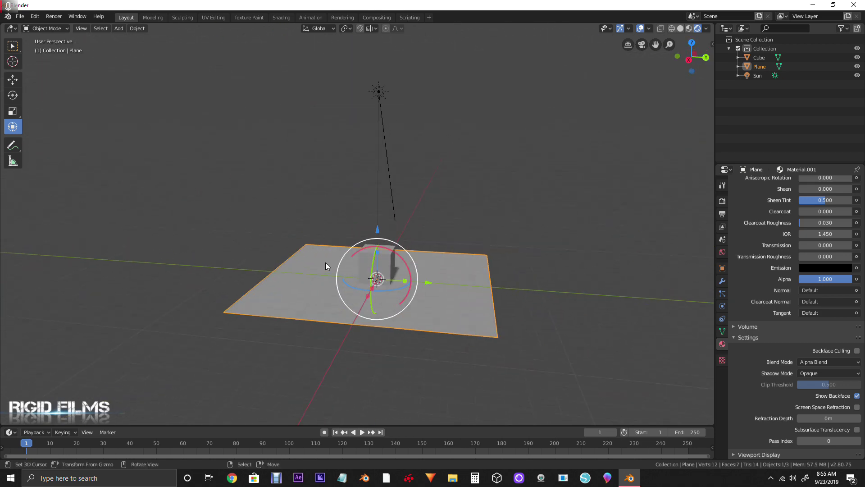
middle_click_drag(325, 262, 461, 328)
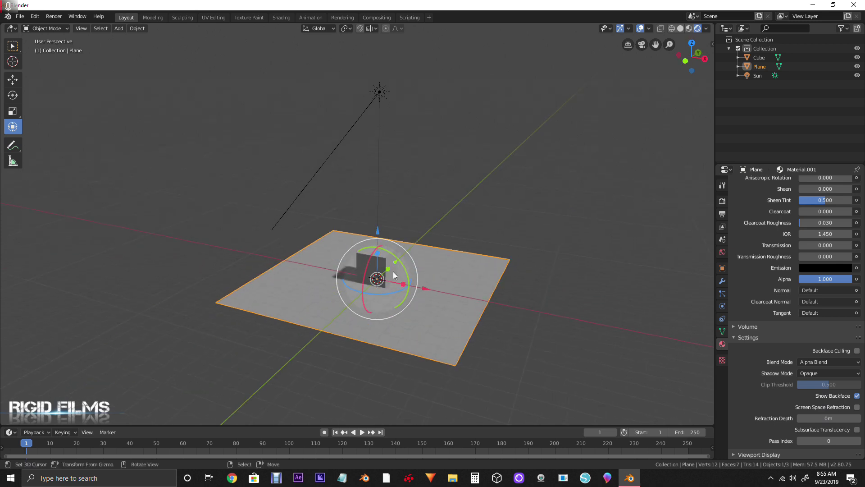
middle_click_drag(309, 272, 566, 120)
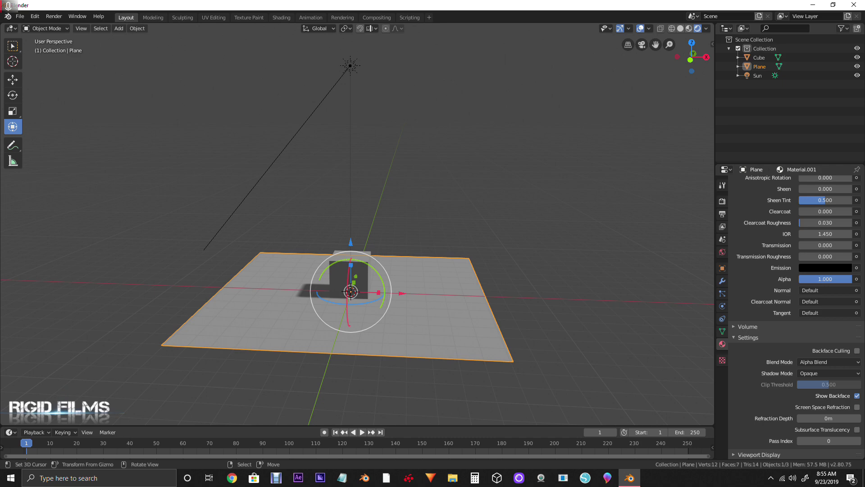
left_click_drag(713, 26, 385, 41)
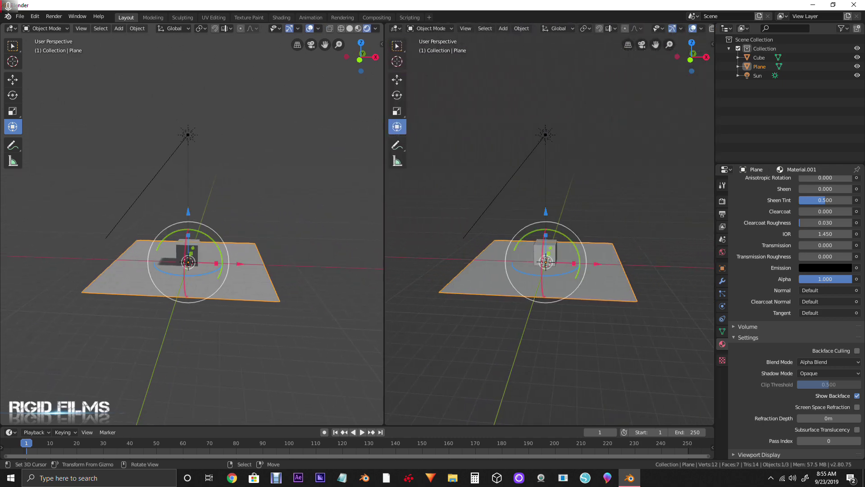
left_click(398, 29)
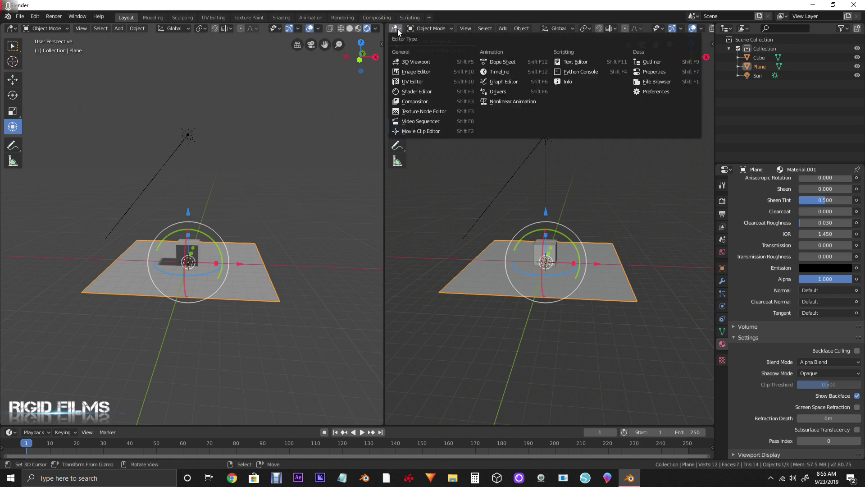
left_click(398, 31)
left_click(399, 29)
left_click(431, 91)
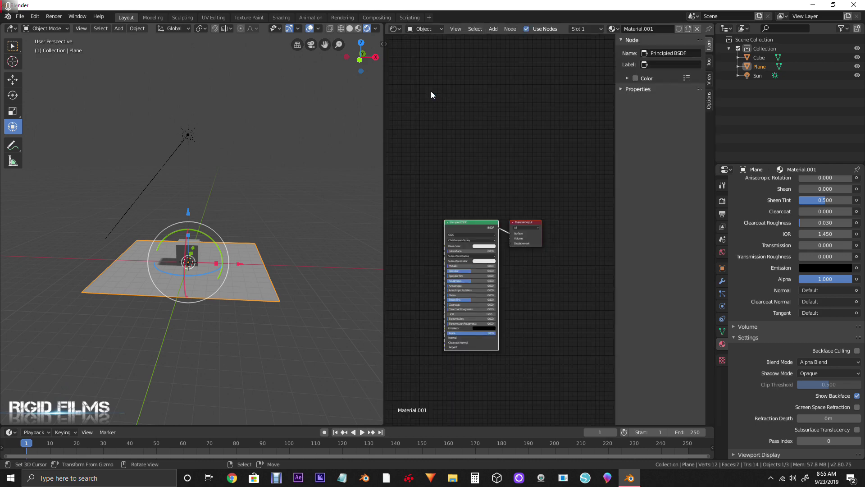
Delete the Principled BSDF node from the plane's material
scroll(488, 237, "up", 2)
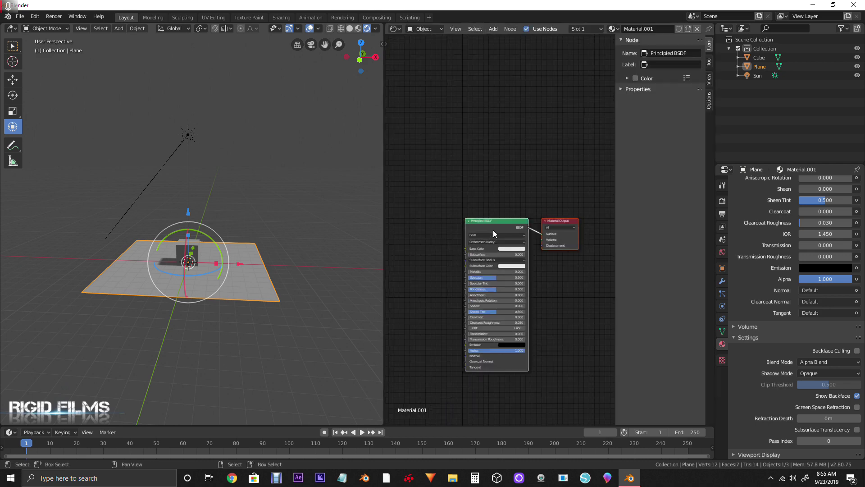
scroll(493, 230, "up", 3)
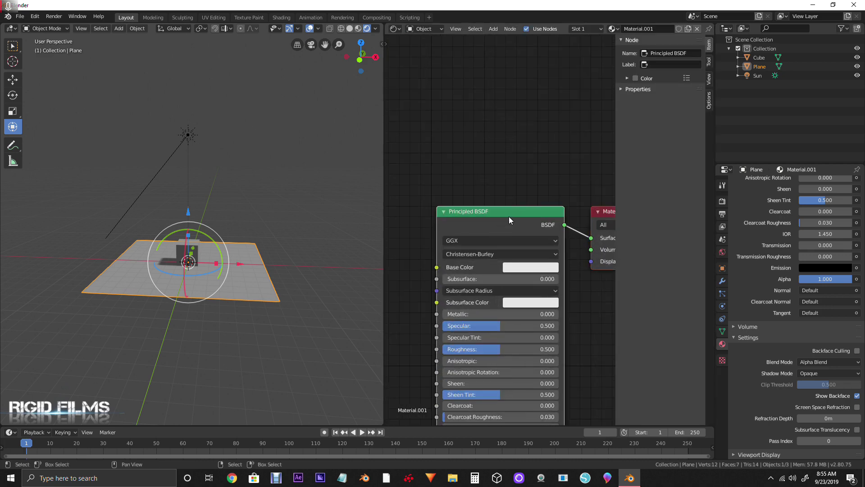
key("x")
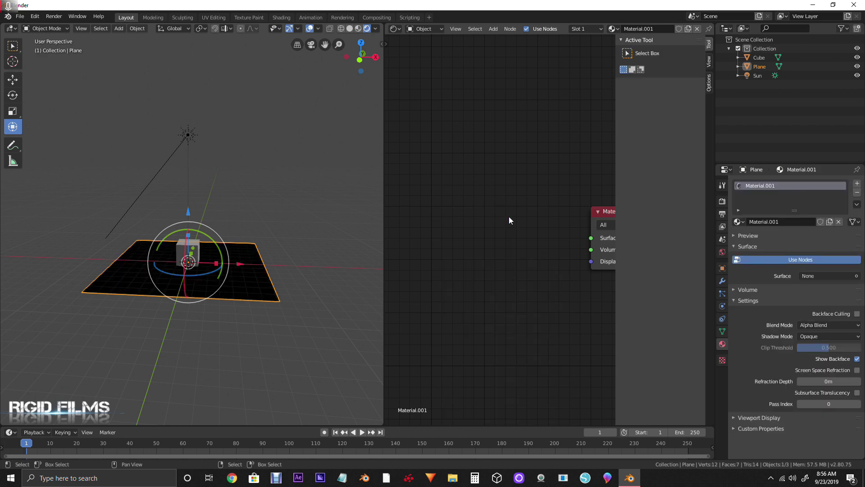
Widen the Shader Editor over most of the 3D viewport, leaving free space before the Material Output node
middle_click_drag(174, 270, 270, 298)
scroll(426, 269, "down", 3)
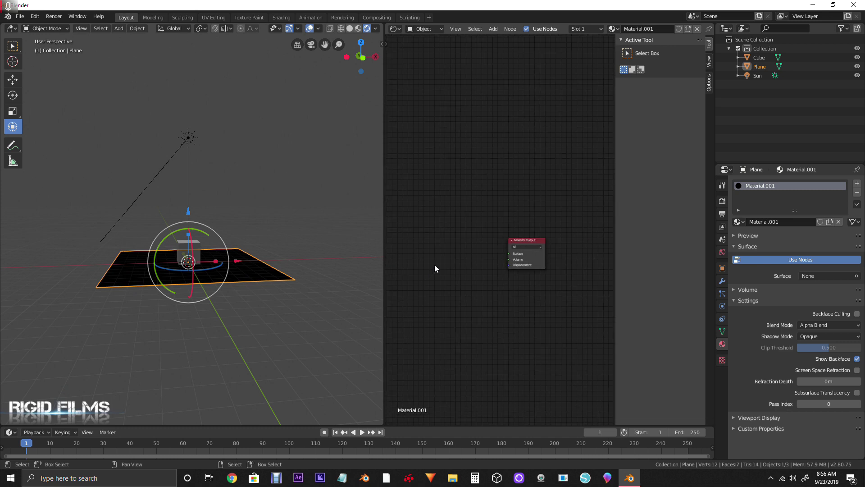
left_click_drag(385, 277, 91, 285)
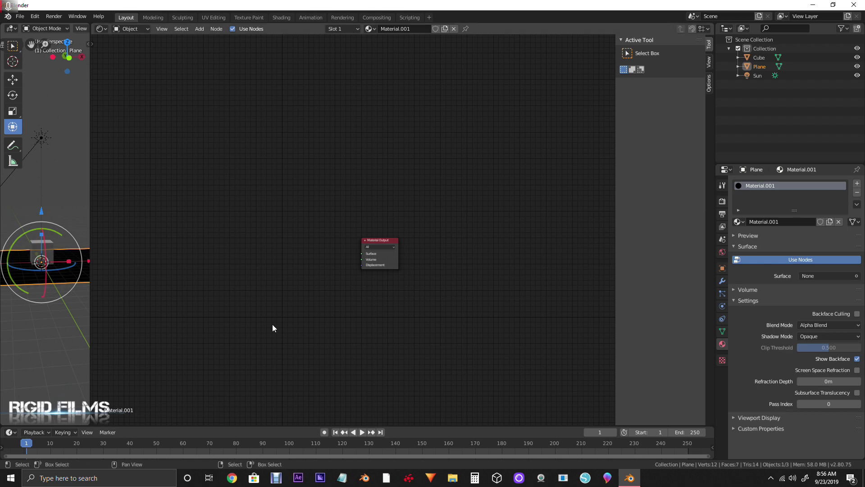
middle_click_drag(230, 322, 321, 315)
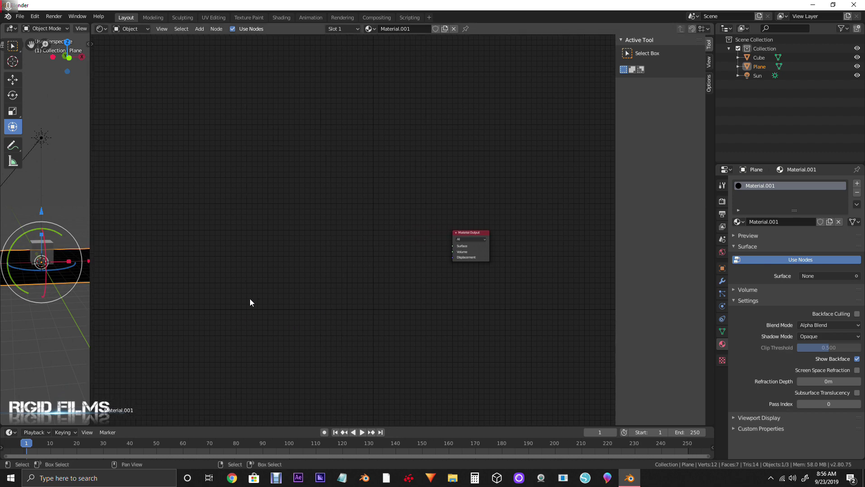
Add a Diffuse BSDF node well ahead of the Material Output, at the start of the node row
key("shift+a")
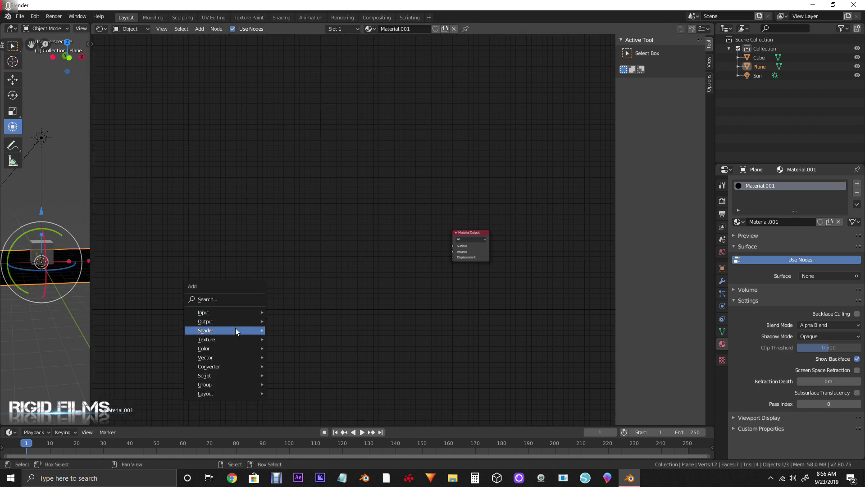
mouse_move(235, 330)
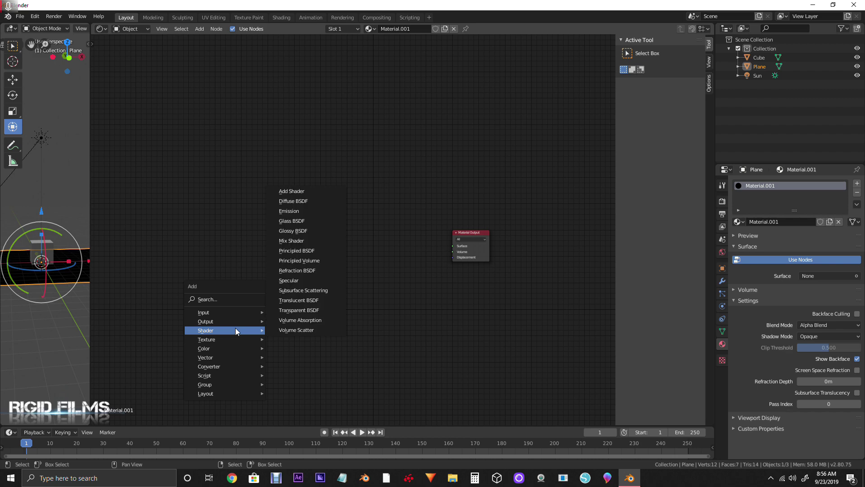
left_click(299, 202)
left_click(152, 253)
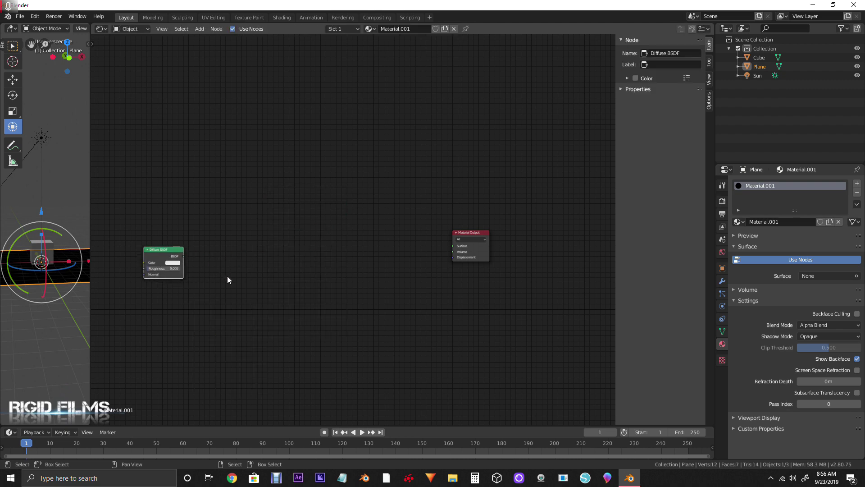
Add a Shader to RGB node and an RGB to BW node in a row after the Diffuse BSDF
key("shift+a")
mouse_move(227, 277)
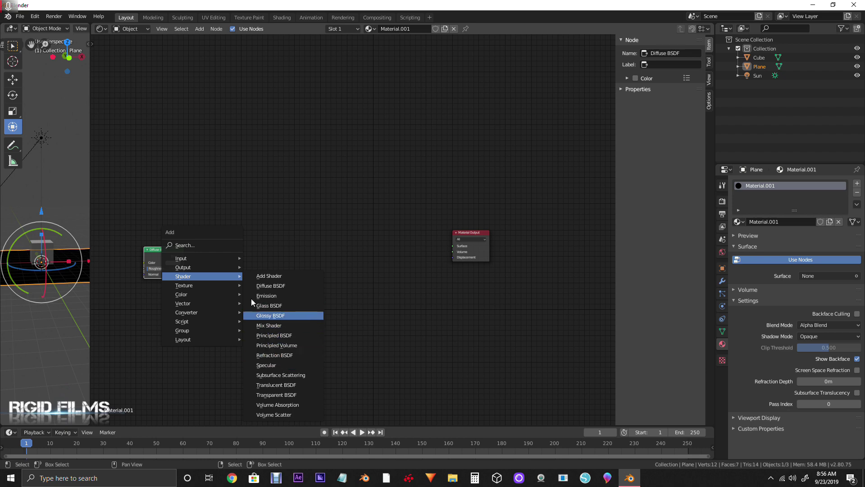
mouse_move(205, 314)
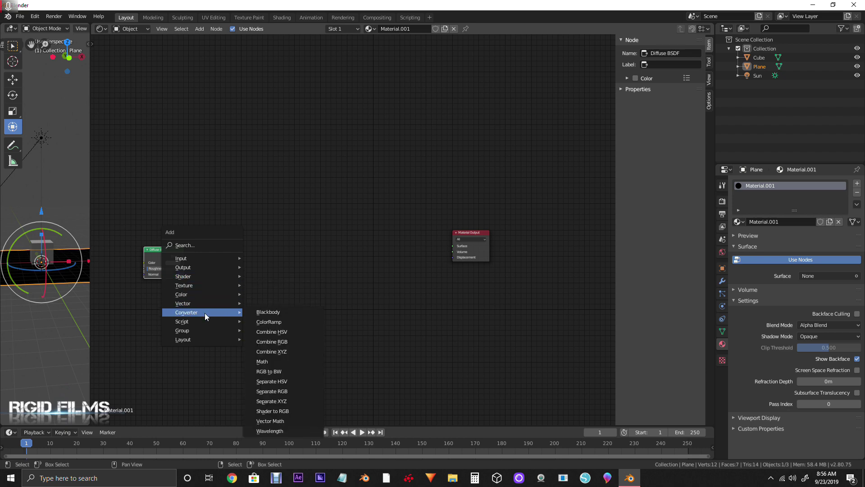
left_click(273, 411)
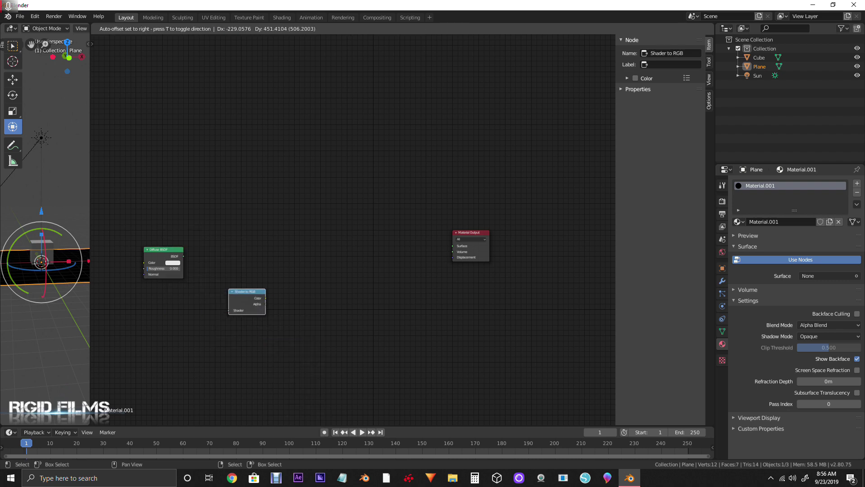
left_click(255, 301)
key("shift+a")
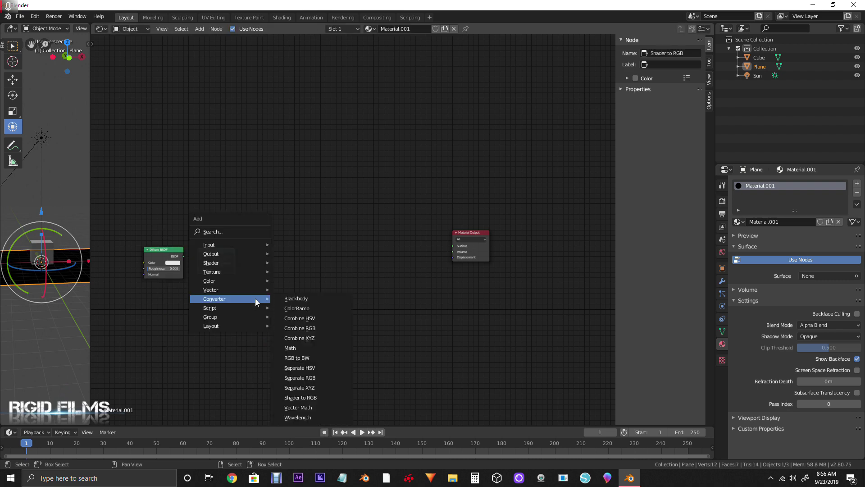
left_click(299, 357)
left_click(283, 269)
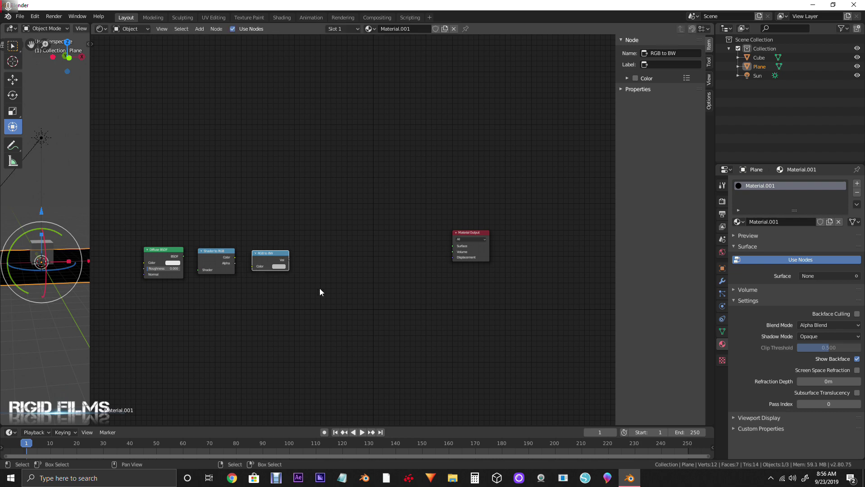
Add a ColorRamp node after the RGB to BW node
key("shift+a")
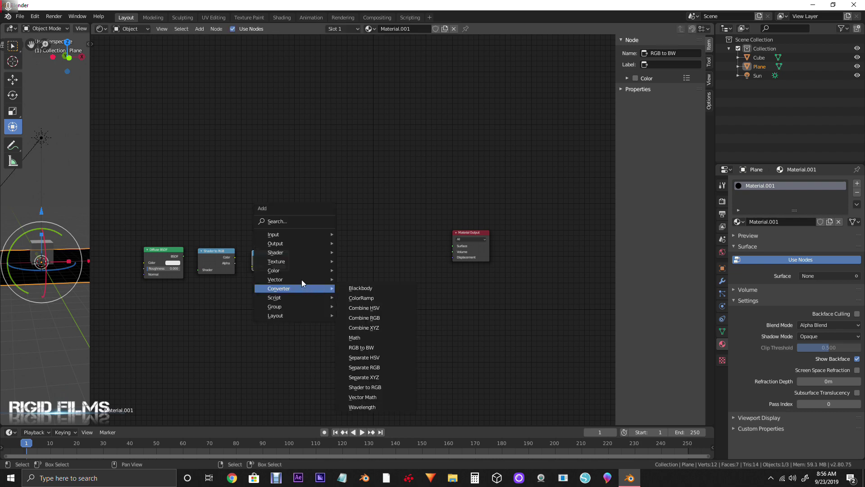
mouse_move(293, 232)
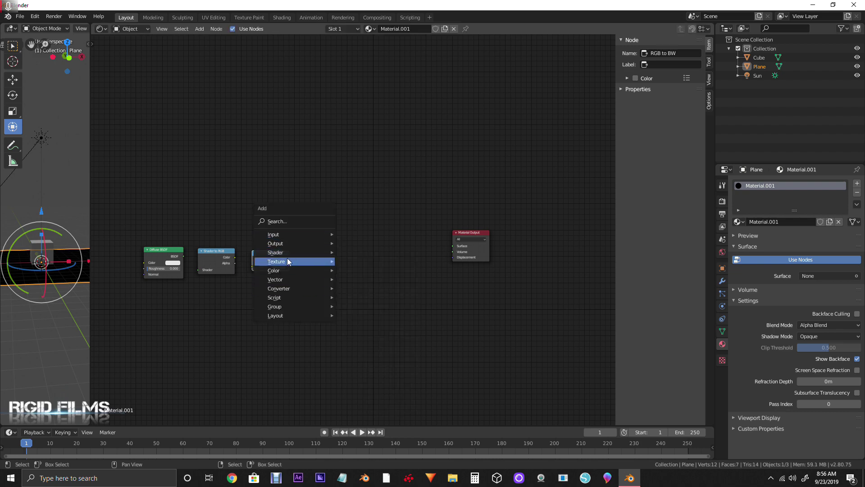
mouse_move(293, 287)
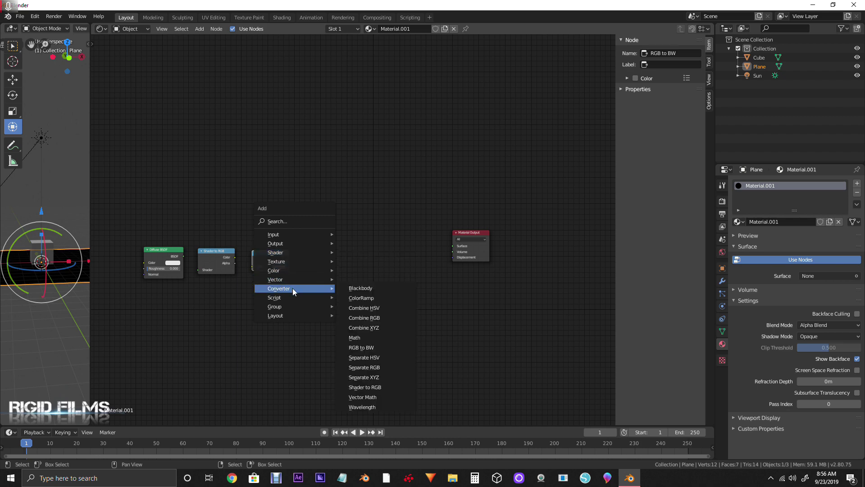
left_click(350, 299)
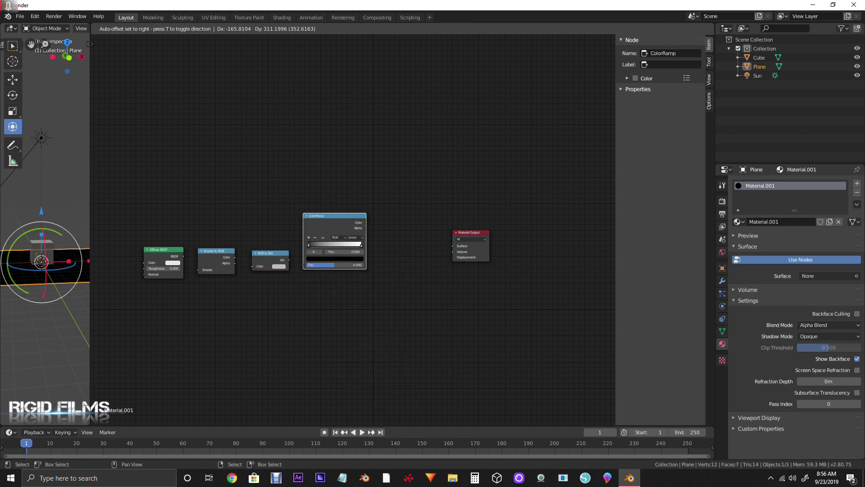
left_click(354, 336)
Add a Mix Shader node between the ColorRamp and the Material Output, slightly below them
key("shift+a")
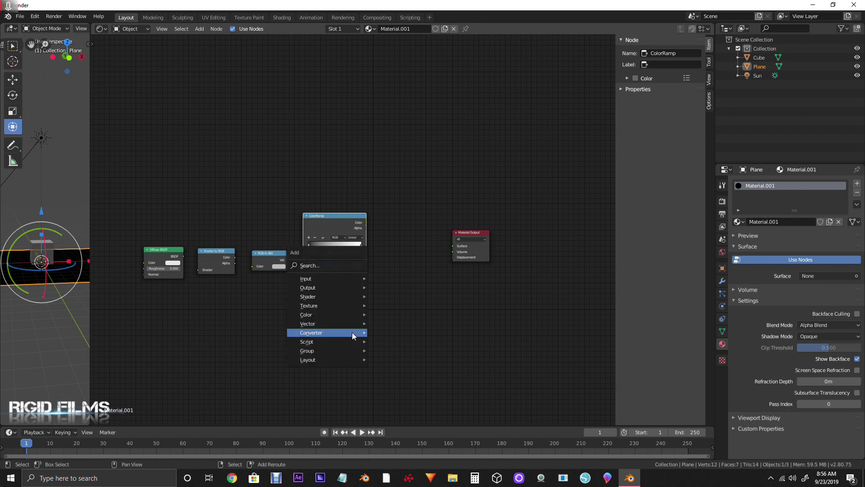
mouse_move(352, 333)
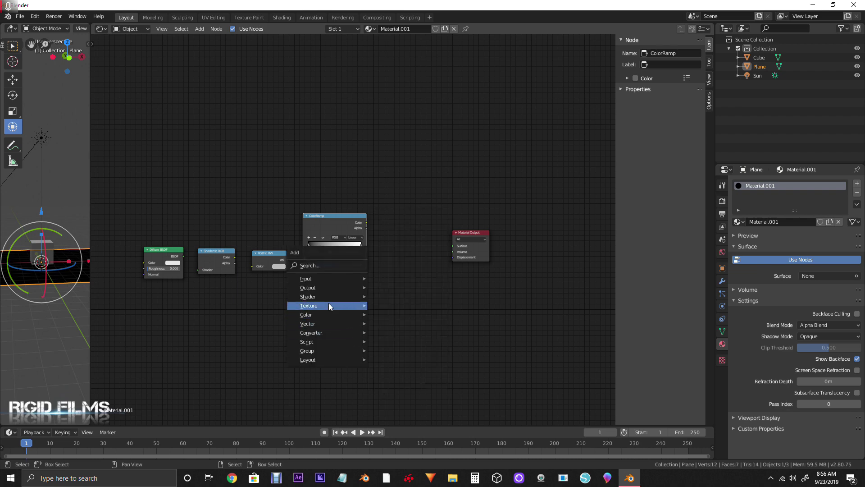
mouse_move(328, 299)
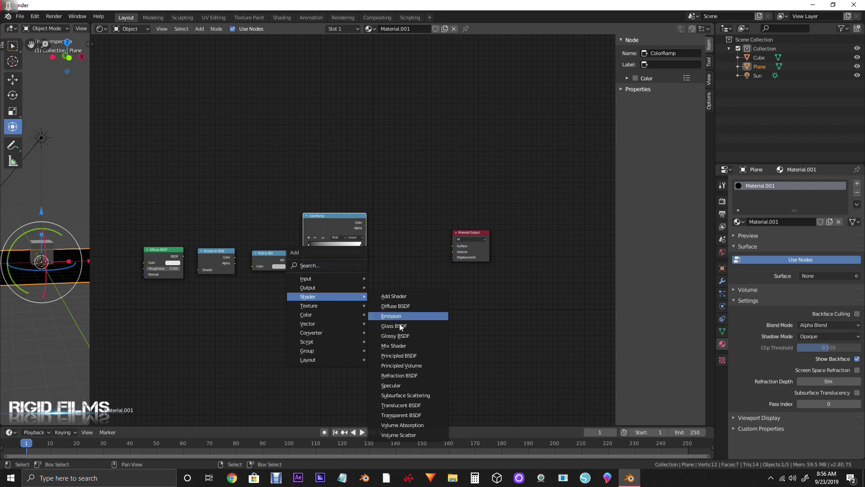
left_click(401, 345)
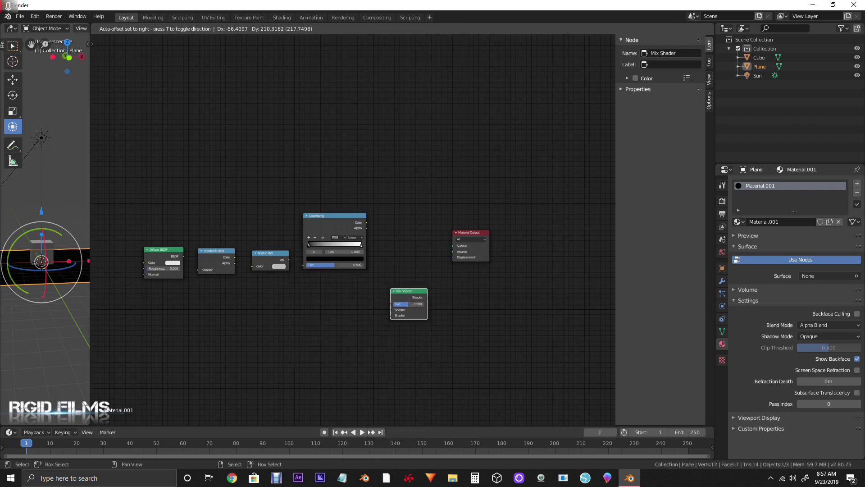
key("Return")
scroll(346, 360, "down", 2)
scroll(381, 358, "up", 2)
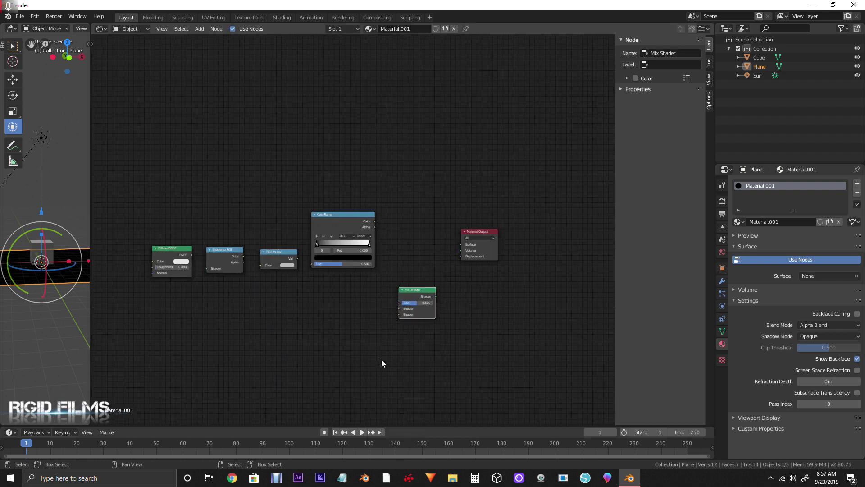
left_click(178, 254)
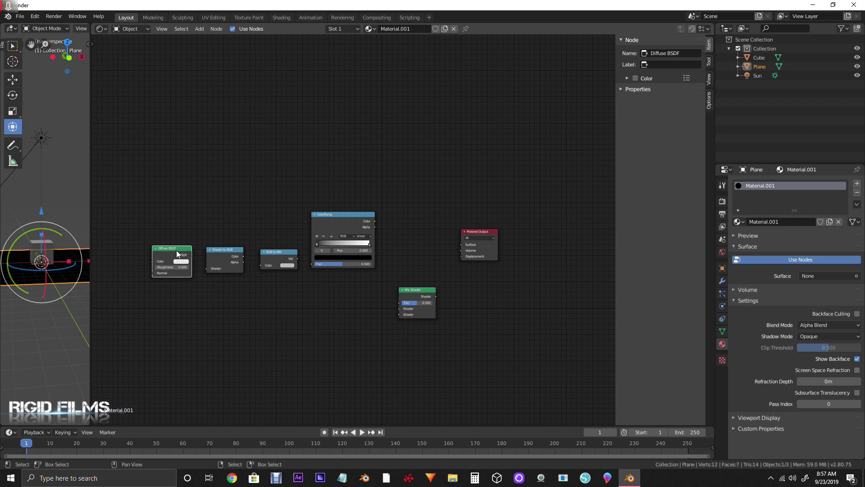
key("shift+d")
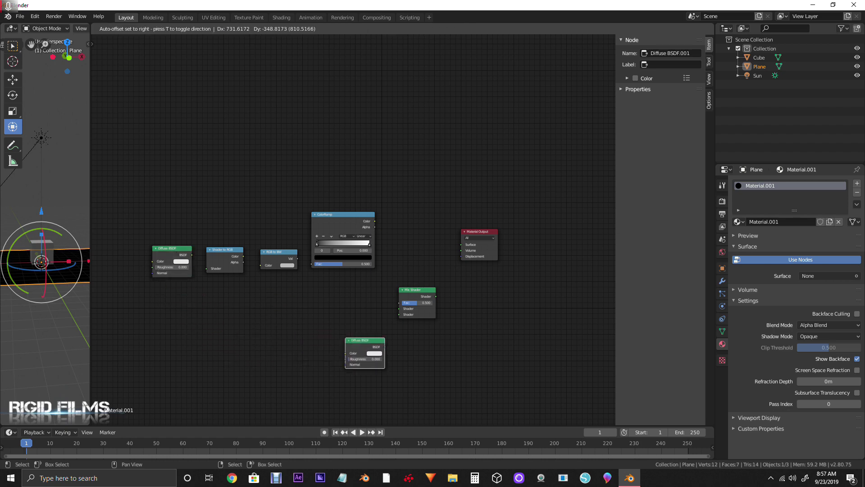
left_click(401, 347)
key("ctrl+z")
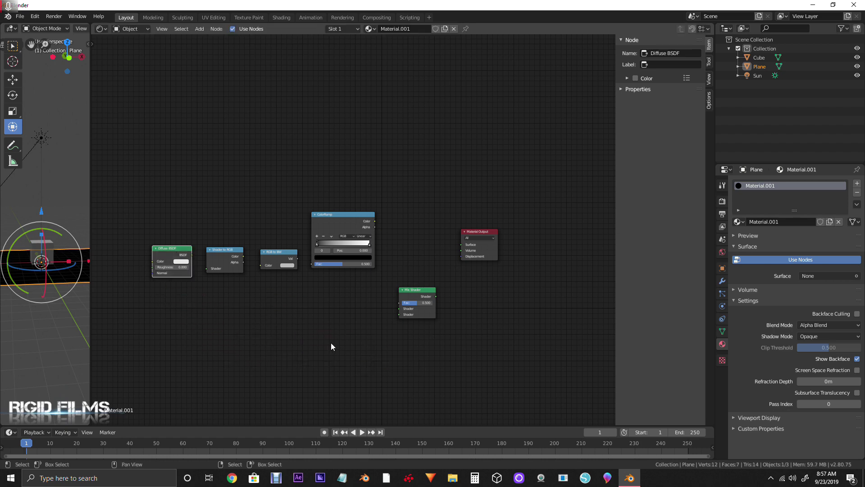
Add a second Diffuse BSDF node below the Mix Shader and a Transparent BSDF node beneath it
key("shift+a")
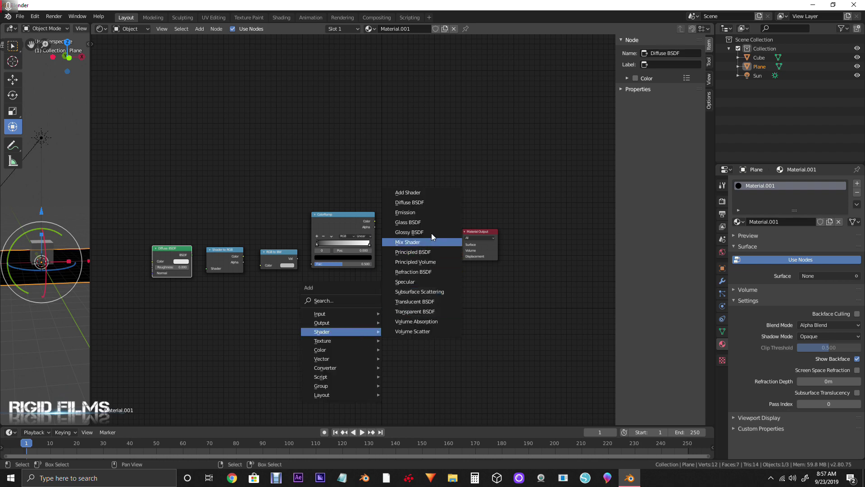
left_click(421, 203)
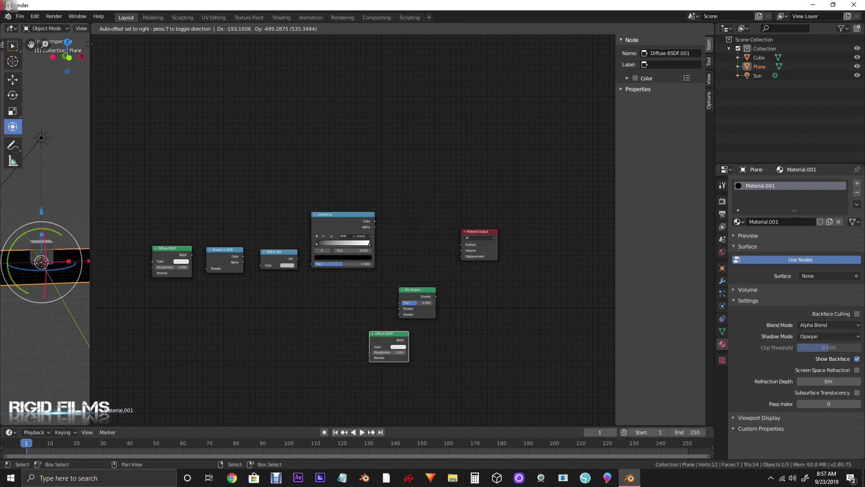
left_click(372, 343)
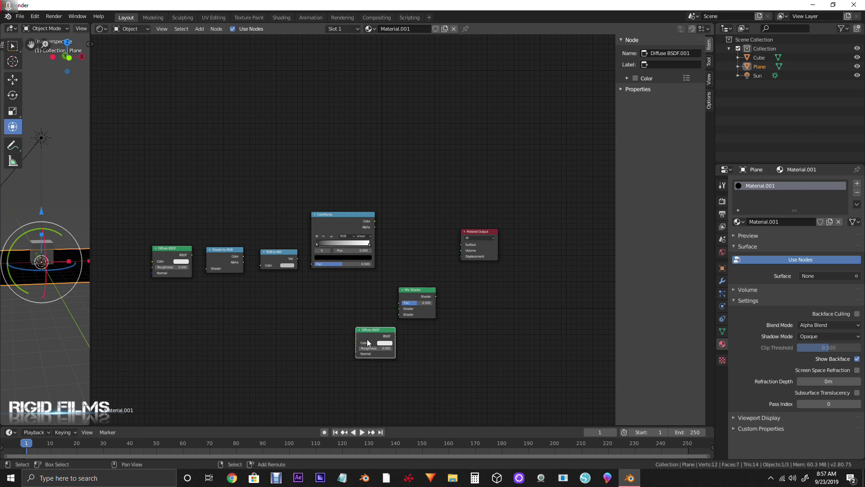
key("shift+a")
mouse_move(346, 339)
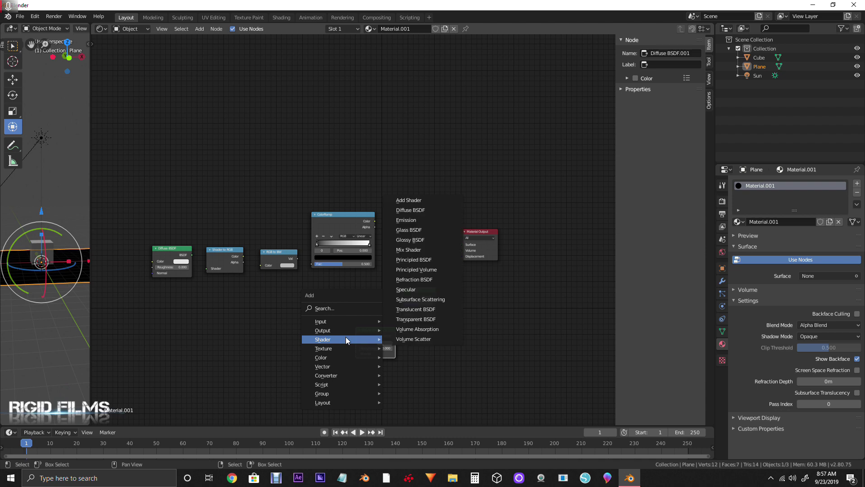
left_click(414, 319)
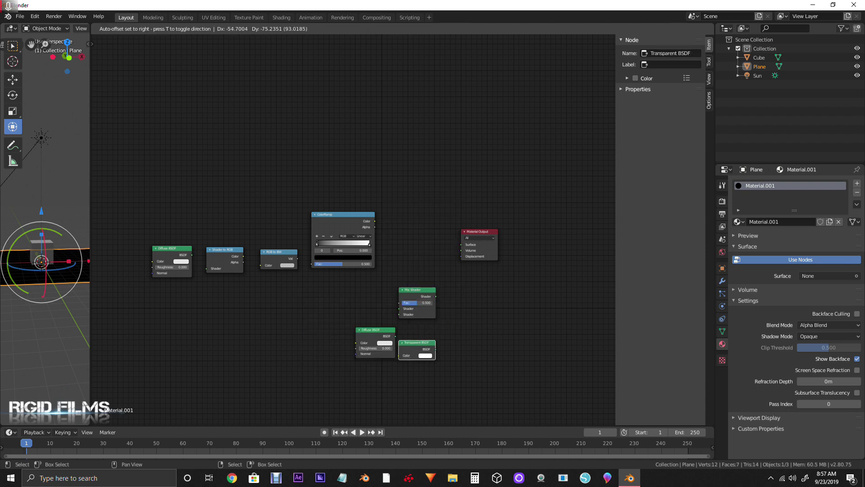
left_click(359, 368)
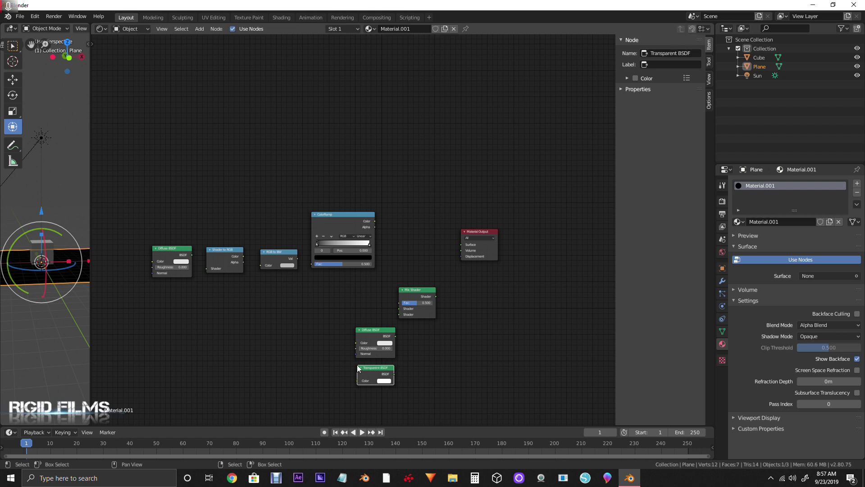
Set the second Diffuse BSDF's color to black and shift it and the Transparent BSDF slightly away from the Mix Shader
left_click(381, 343)
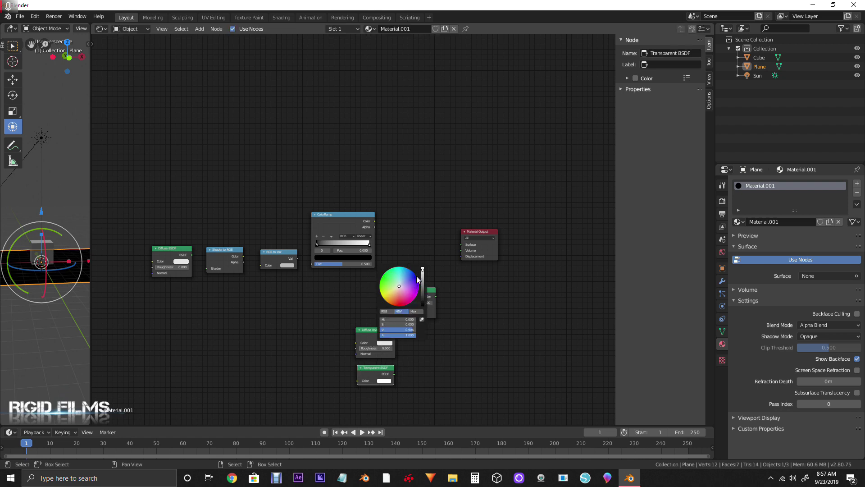
left_click_drag(423, 270, 422, 309)
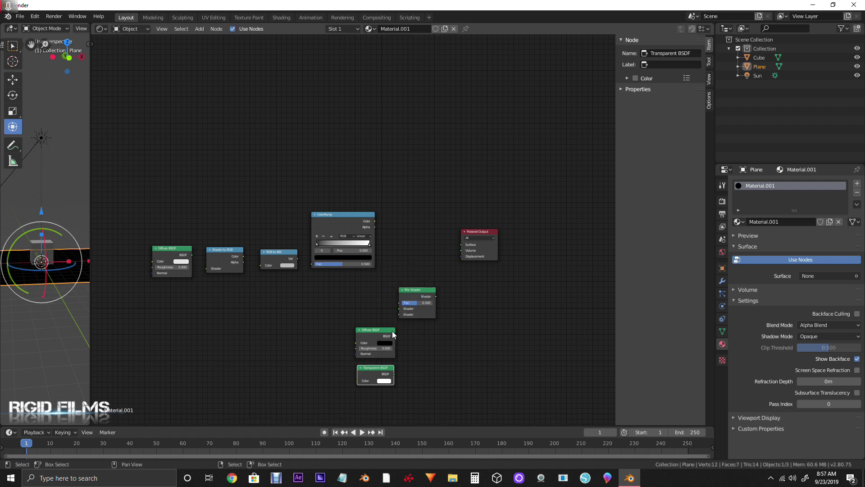
left_click_drag(393, 334, 376, 331)
left_click_drag(388, 372, 369, 370)
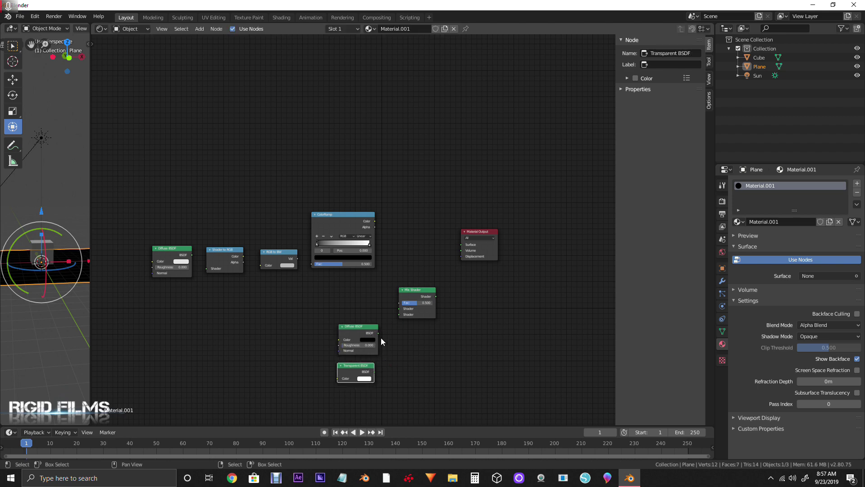
Connect the black Diffuse BSDF to the Mix Shader's first Shader input and the Transparent BSDF to its second
left_click_drag(378, 333, 399, 308)
scroll(411, 312, "up", 2)
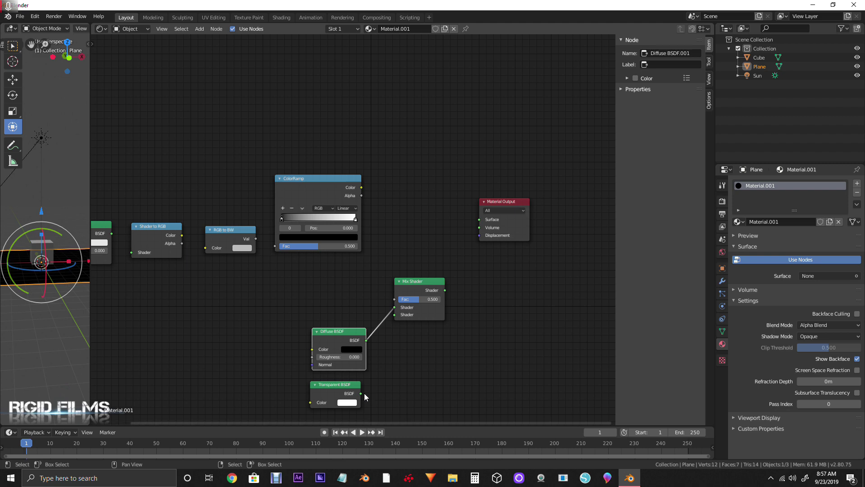
left_click_drag(361, 395, 396, 314)
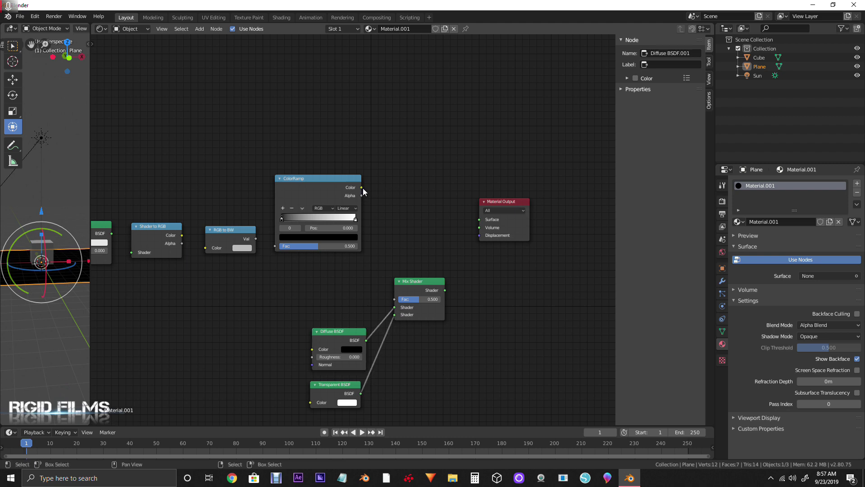
Connect the ColorRamp's Color to the Mix Shader's Fac and the Mix Shader's output to the Material Output's Surface
left_click_drag(363, 188, 395, 299)
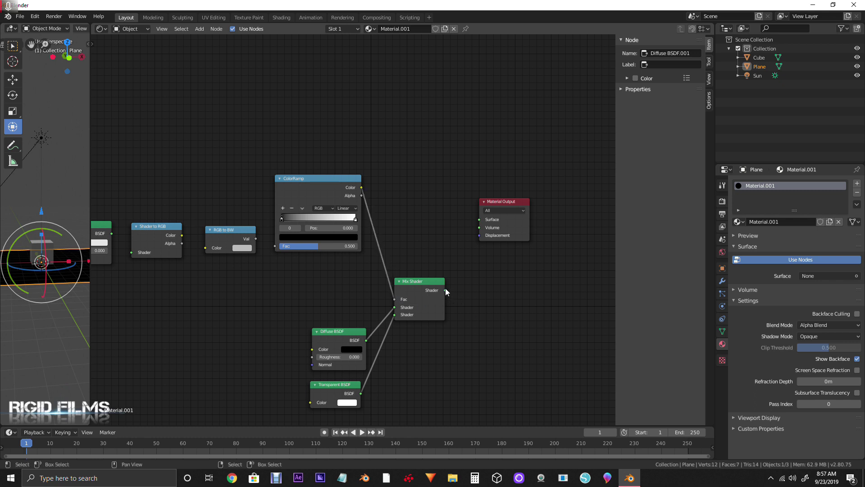
left_click_drag(445, 290, 455, 267)
left_click_drag(456, 227, 479, 219)
Link the Diffuse BSDF, Shader to RGB, RGB to BW and ColorRamp nodes in sequence, ending at the ColorRamp's Fac input
key("Home")
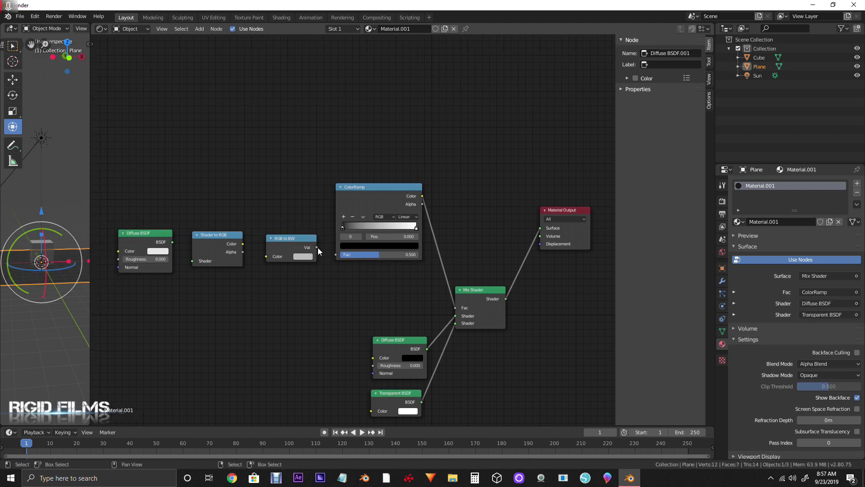
left_click_drag(317, 247, 336, 255)
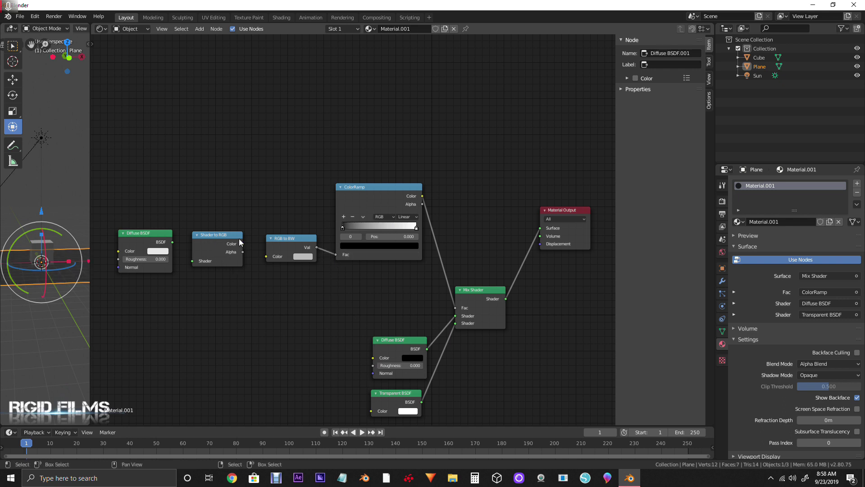
left_click_drag(242, 244, 269, 258)
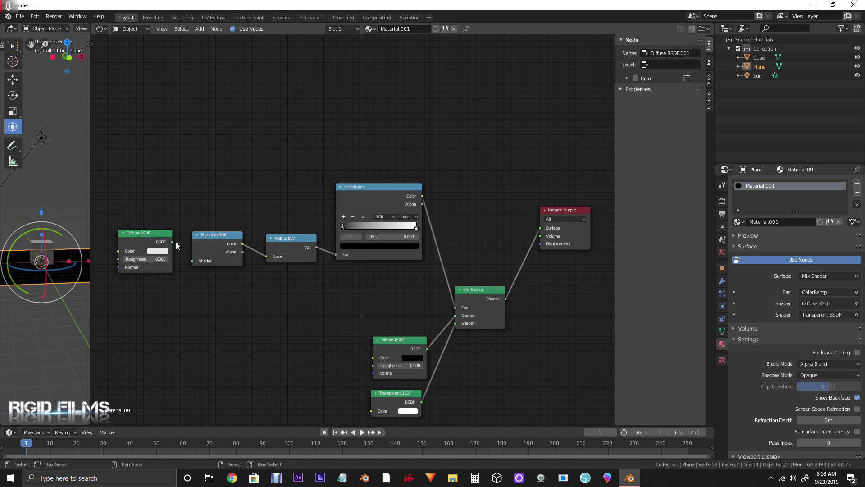
left_click_drag(173, 242, 196, 262)
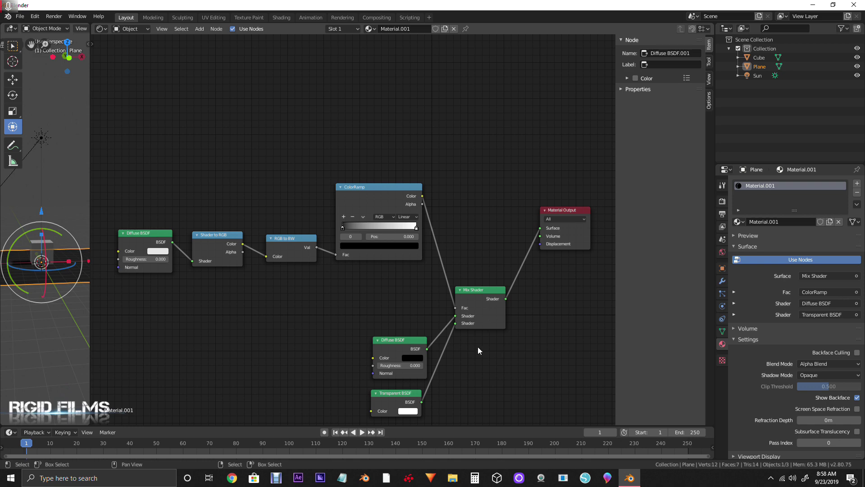
Widen the 3D viewport so that the plane, cube and sun fit in view beside the node editor
scroll(393, 322, "down", 2)
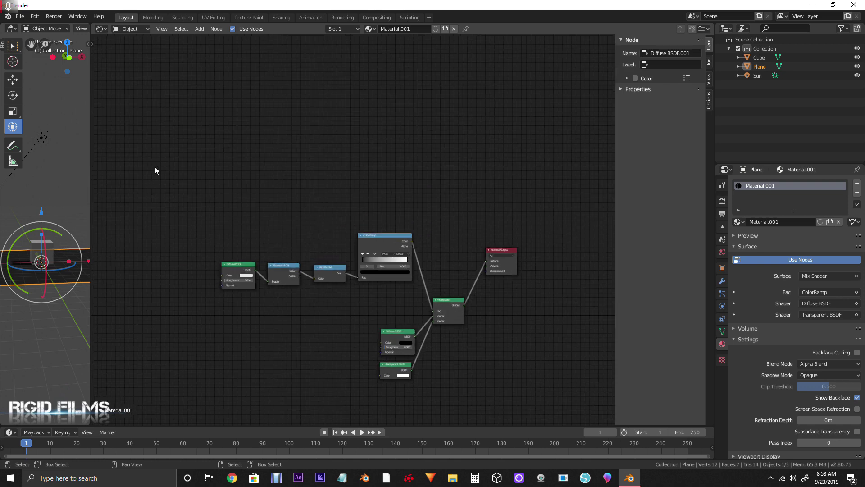
left_click_drag(90, 183, 330, 193)
scroll(112, 225, "up", 3)
middle_click_drag(112, 226, 172, 229)
scroll(178, 248, "down", 3)
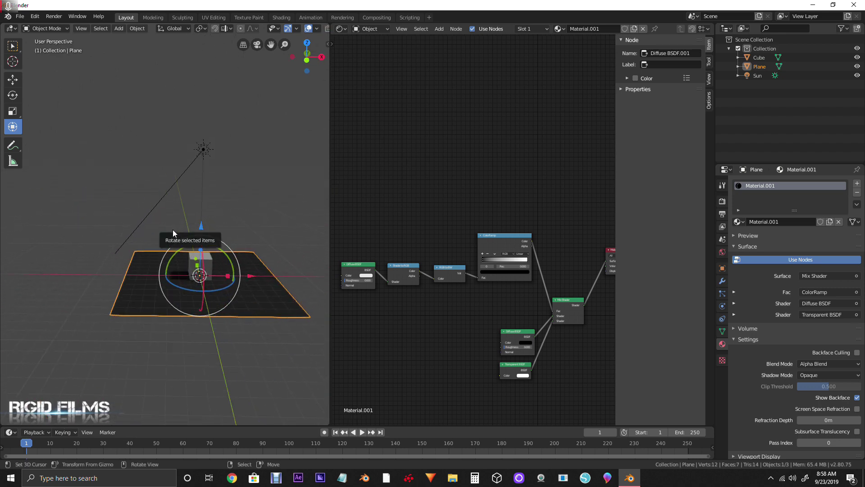
Angle the sun more steeply down over the plane and set its strength to 10
left_click(201, 153)
mouse_move(182, 124)
left_mouse_down()
mouse_move(167, 125)
mouse_move(247, 131)
mouse_move(207, 124)
mouse_move(172, 134)
left_mouse_up()
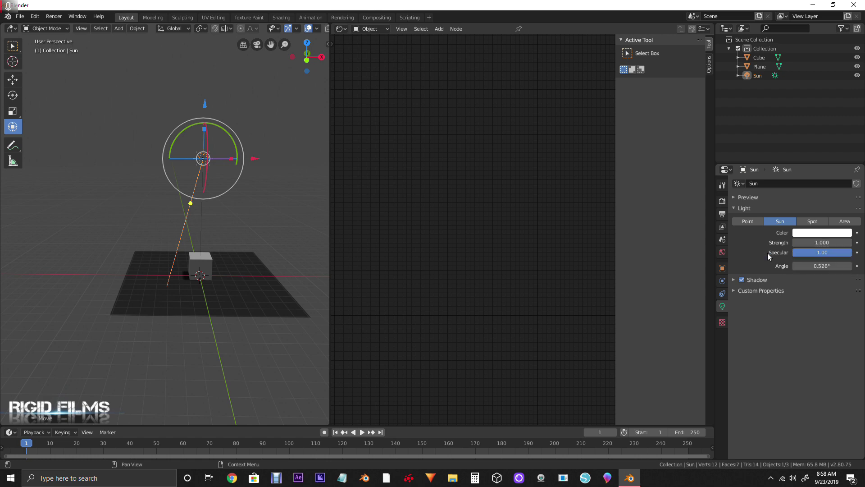
left_click(811, 242)
key("Return")
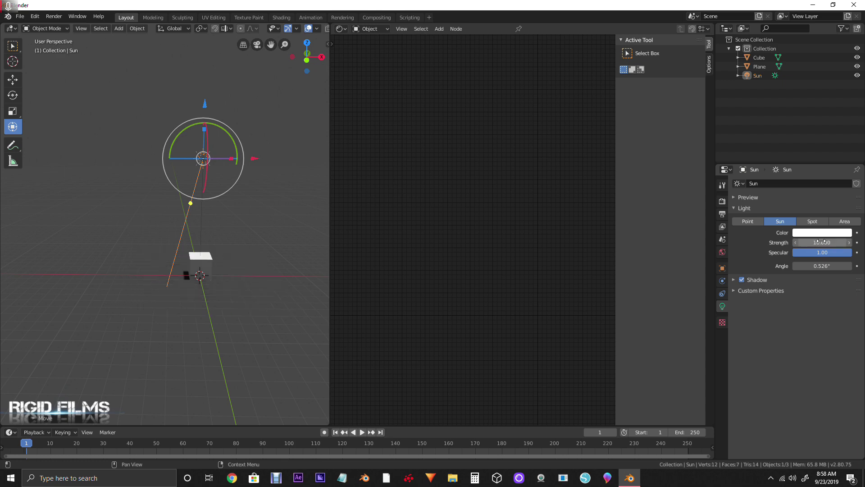
Try moving the cube up off the plane to check its shadow, and undo the move
scroll(156, 276, "up", 5)
middle_click_drag(72, 287, 145, 278)
left_click(201, 268)
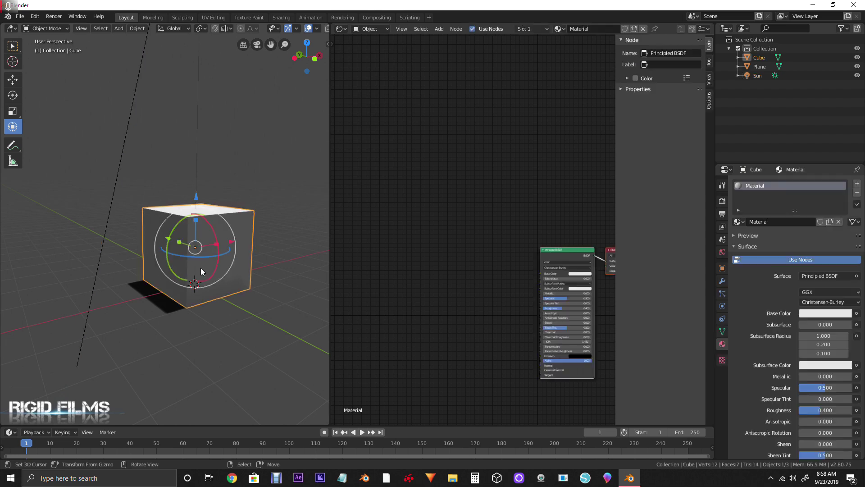
key("g")
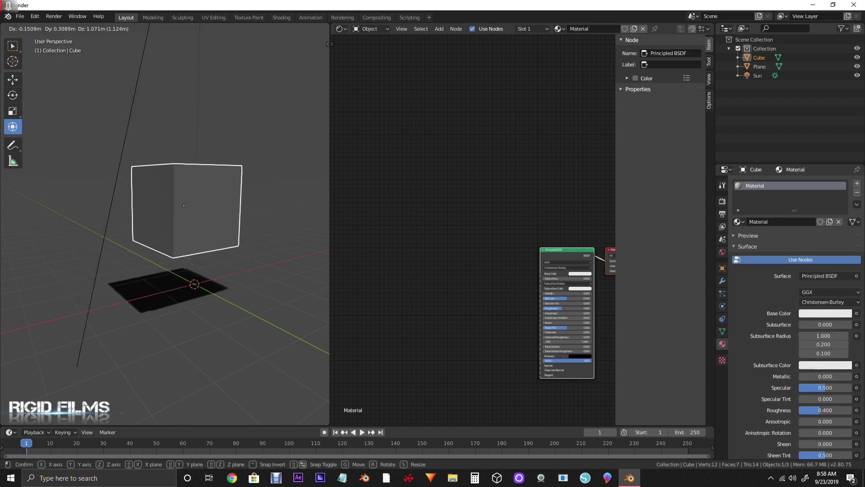
left_click(209, 247)
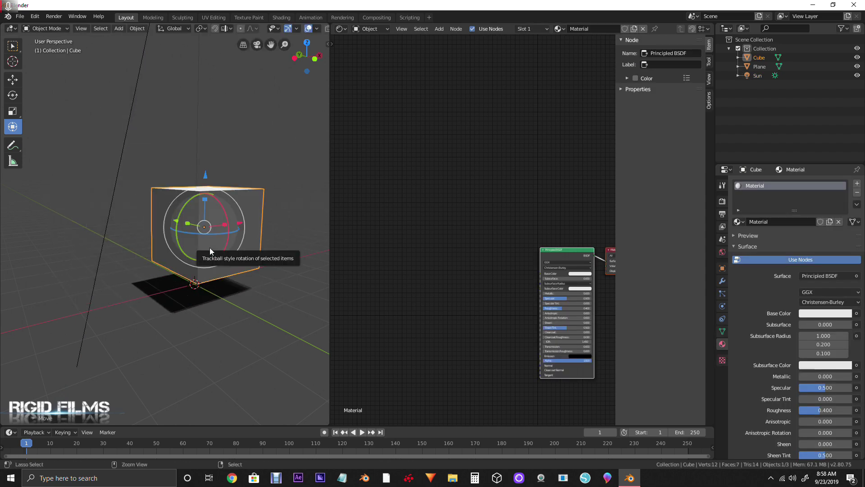
key("ctrl+z")
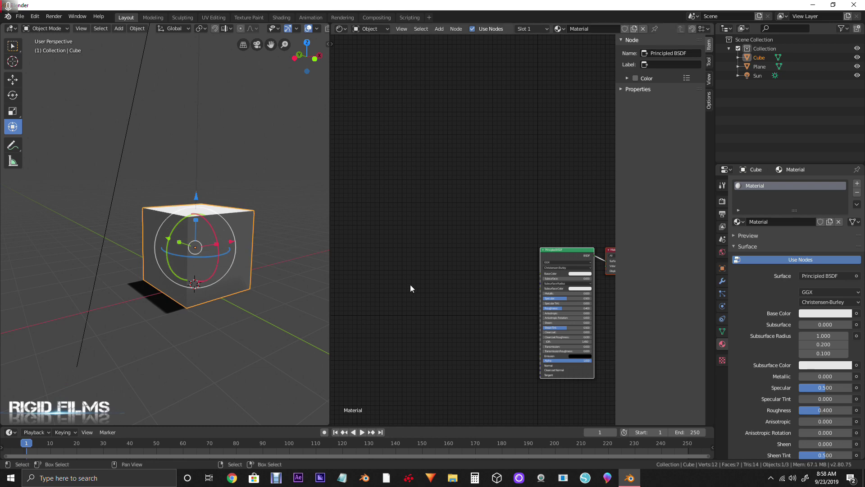
Assign an Environment Texture to the world background's color
middle_click_drag(167, 314, 149, 308)
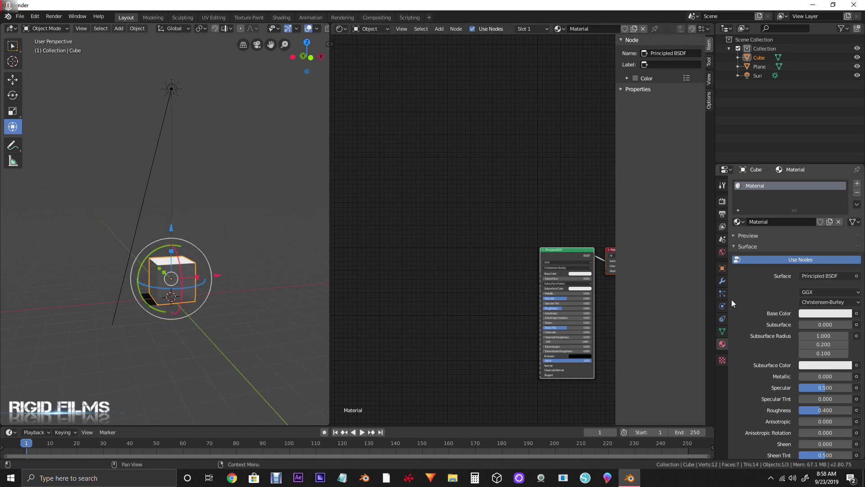
left_click(722, 253)
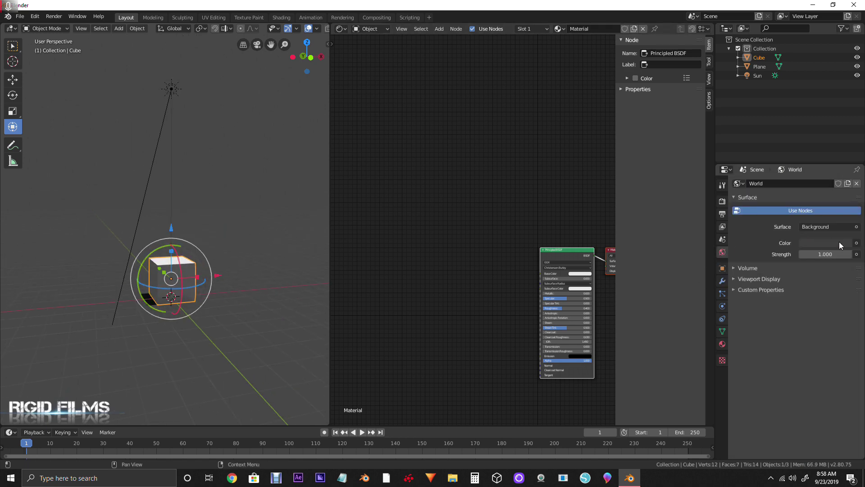
left_click(856, 243)
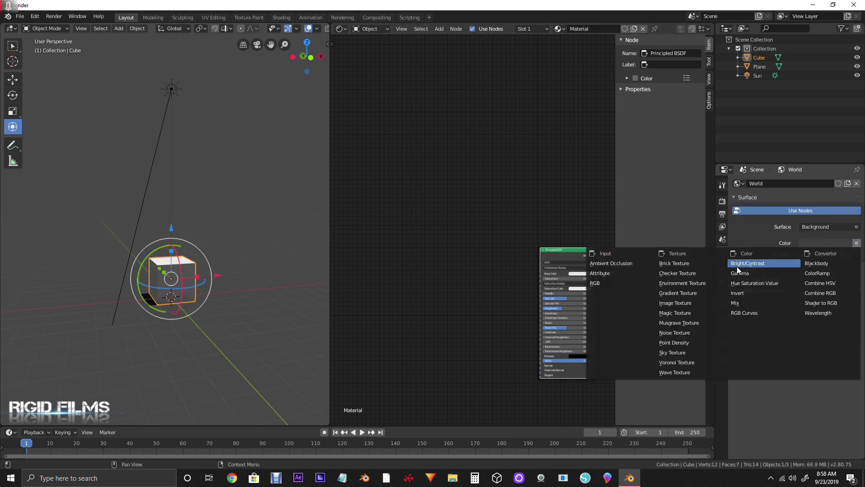
left_click(708, 286)
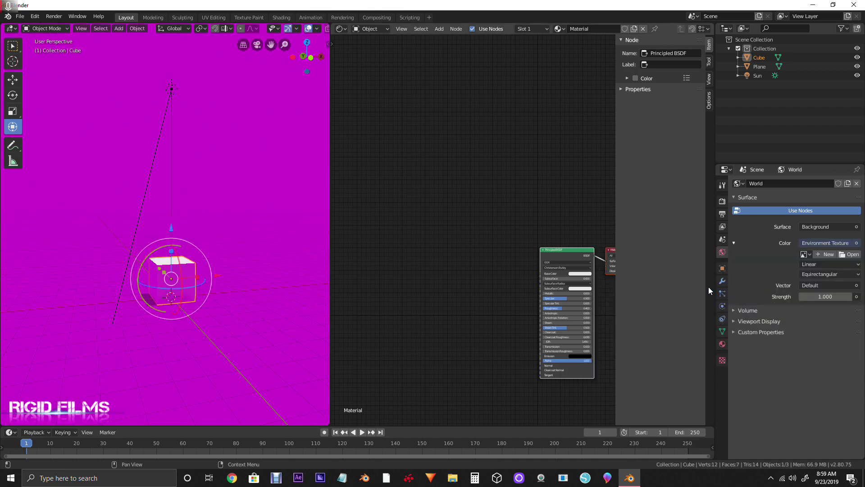
Load lythwood_terrace.jpg from the HDR images folder as the environment image, browsing the files as thumbnails
left_click(849, 254)
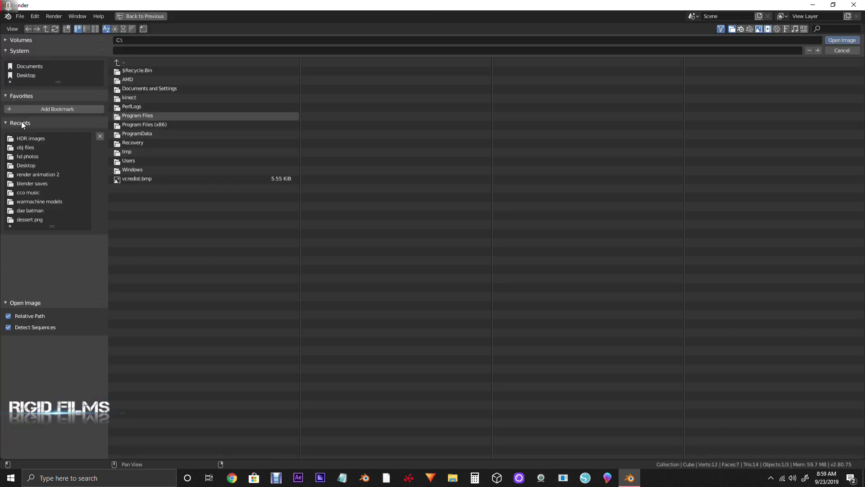
left_click(39, 140)
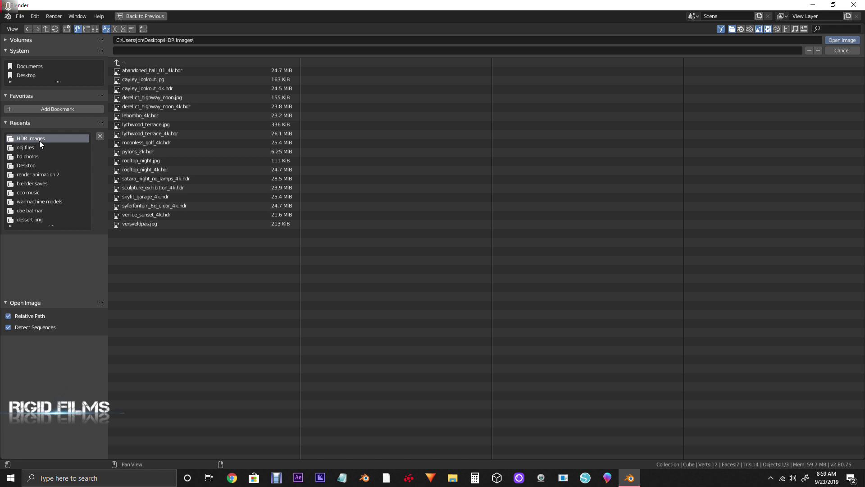
left_click(95, 29)
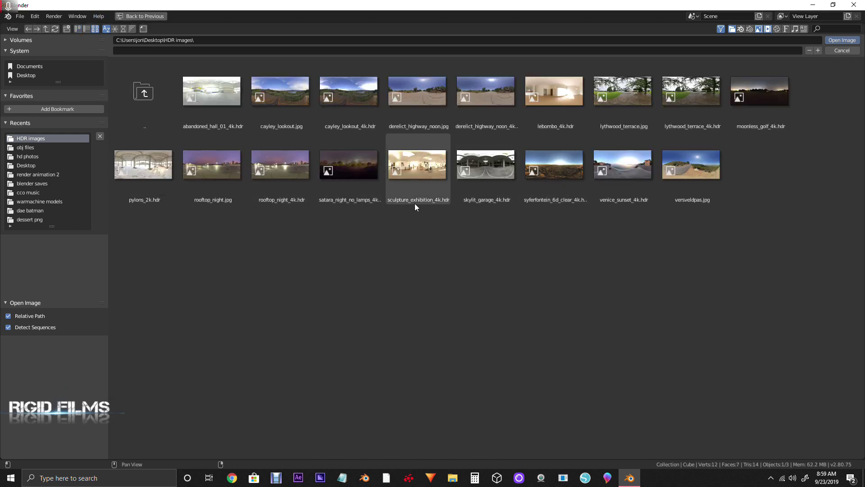
left_click(631, 93)
double_click(631, 94)
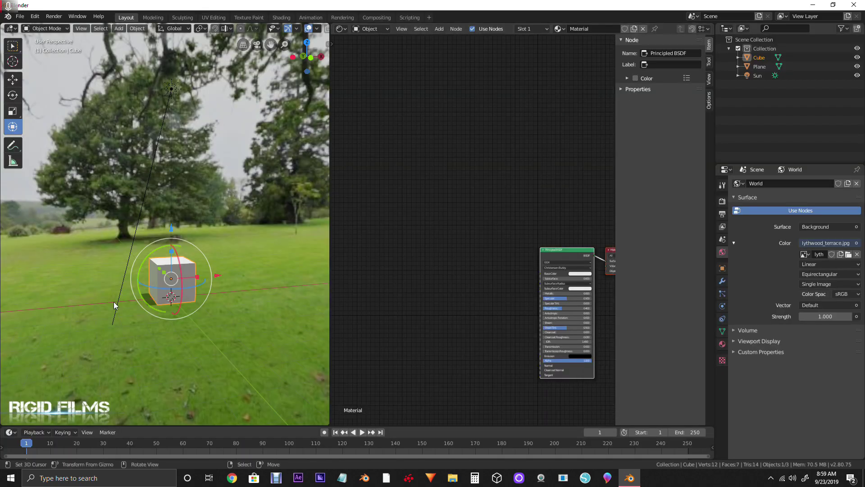
Rotate the sun light to a more slanted angle so the cube casts a longer shadow on the grass
middle_click_drag(116, 303, 185, 281)
scroll(164, 281, "up", 3)
scroll(161, 282, "up", 2)
scroll(161, 283, "down", 6)
scroll(153, 139, "up", 2)
left_click(154, 135)
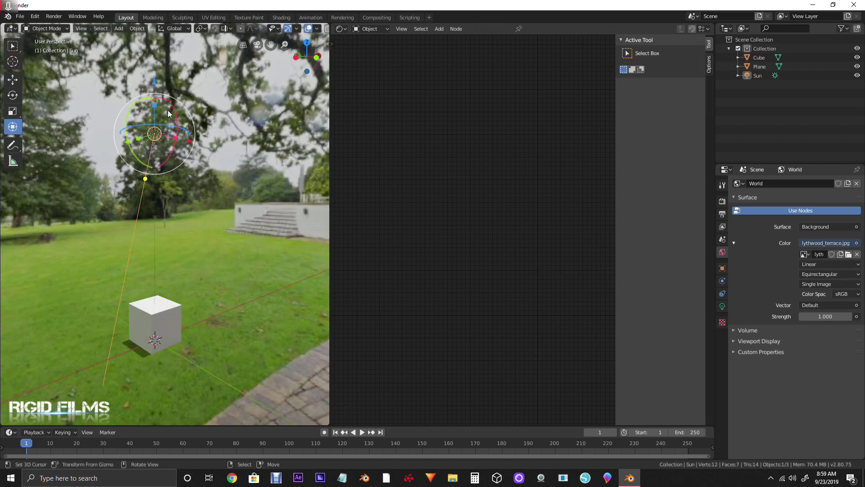
left_click_drag(133, 108, 150, 183)
middle_click_drag(149, 183, 169, 304)
scroll(161, 296, "down", 3)
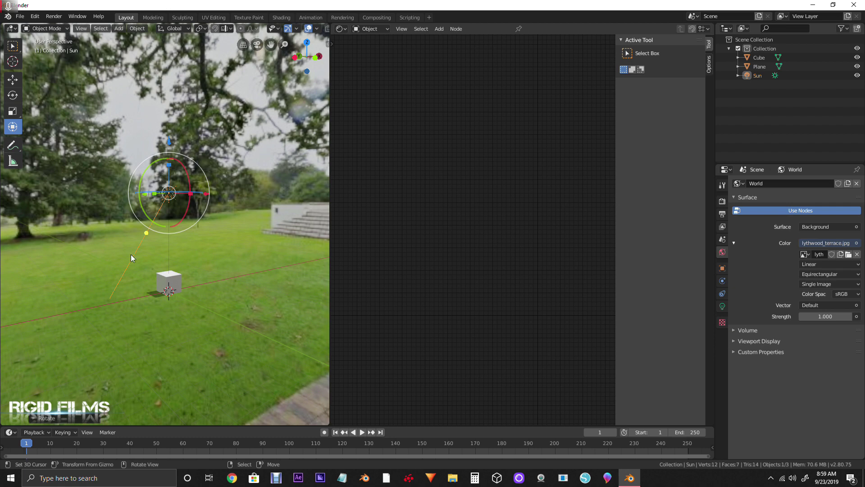
Adjust the shadow strength in the plane material's ColorRamp, trying the white stop near 0.409 and setting it to position 0.909
left_click(177, 300)
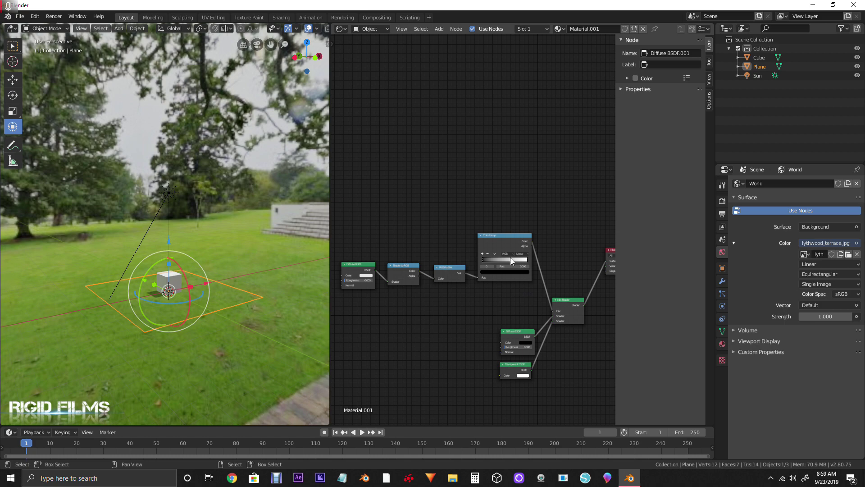
scroll(510, 258, "up", 6)
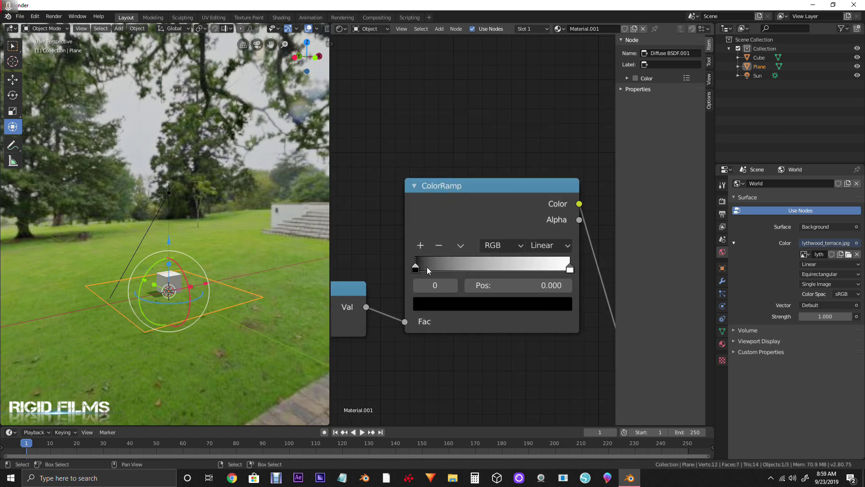
mouse_move(426, 267)
left_mouse_down()
mouse_move(502, 261)
mouse_move(415, 277)
mouse_move(475, 275)
mouse_move(415, 277)
left_mouse_up()
scroll(185, 303, "up", 2)
middle_click_drag(93, 281, 191, 296)
mouse_move(554, 266)
left_mouse_down()
mouse_move(394, 258)
mouse_move(475, 254)
mouse_move(444, 254)
mouse_move(459, 255)
left_mouse_up()
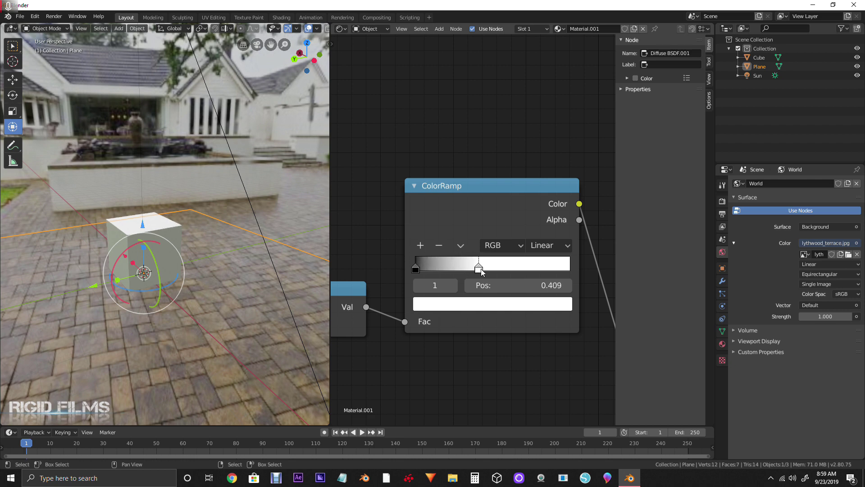
left_click_drag(481, 270, 556, 267)
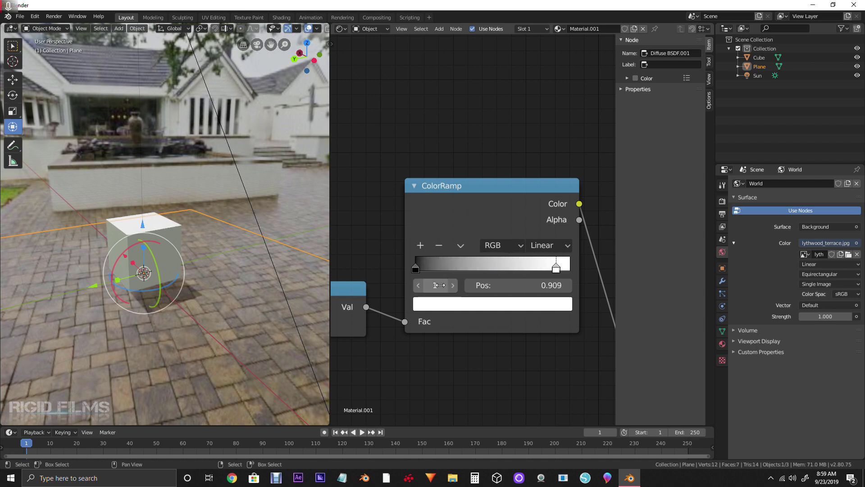
scroll(438, 252, "down", 2)
middle_click_drag(216, 300, 141, 283)
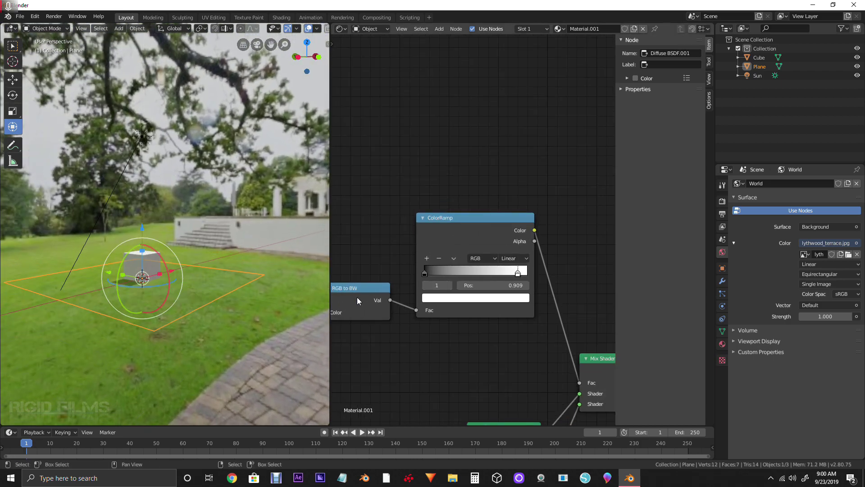